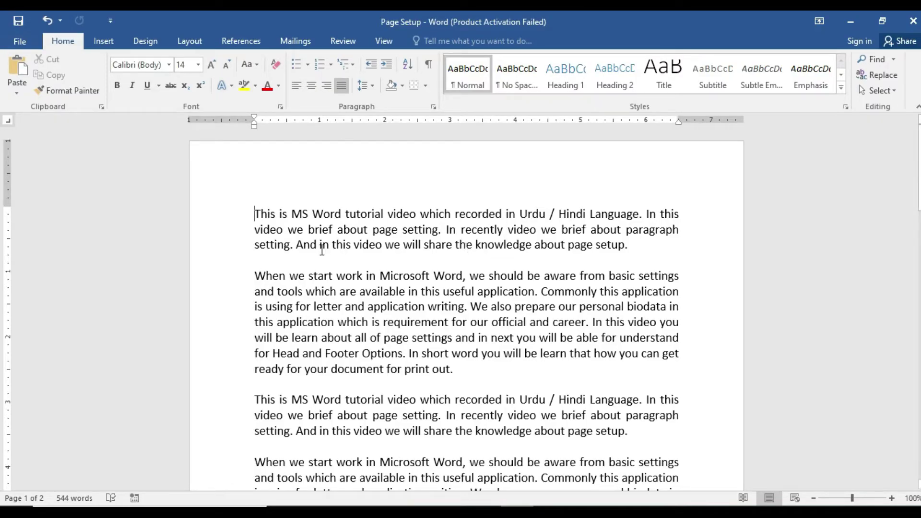
# Step: Select and deselect the first paragraph, then scroll through the document and back to the top
pyautogui.moveTo(261, 210); pyautogui.dragTo(633, 247)
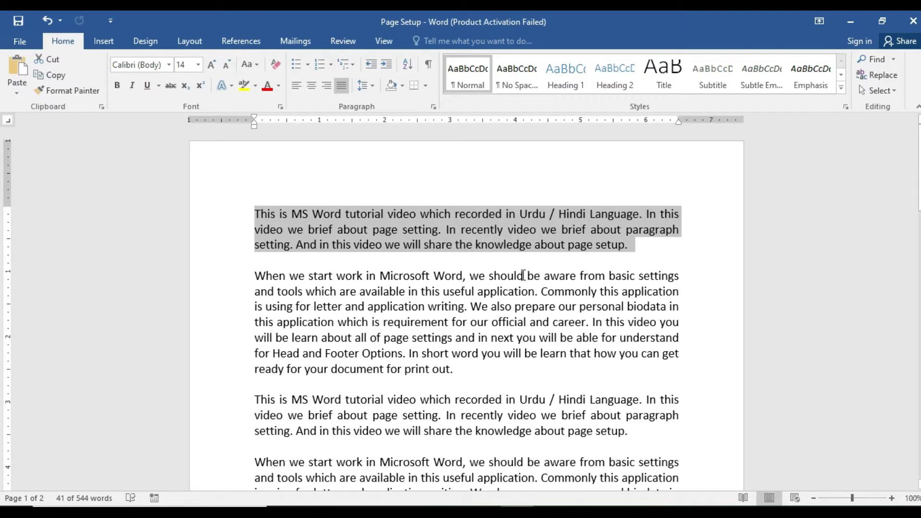
pyautogui.click(327, 257)
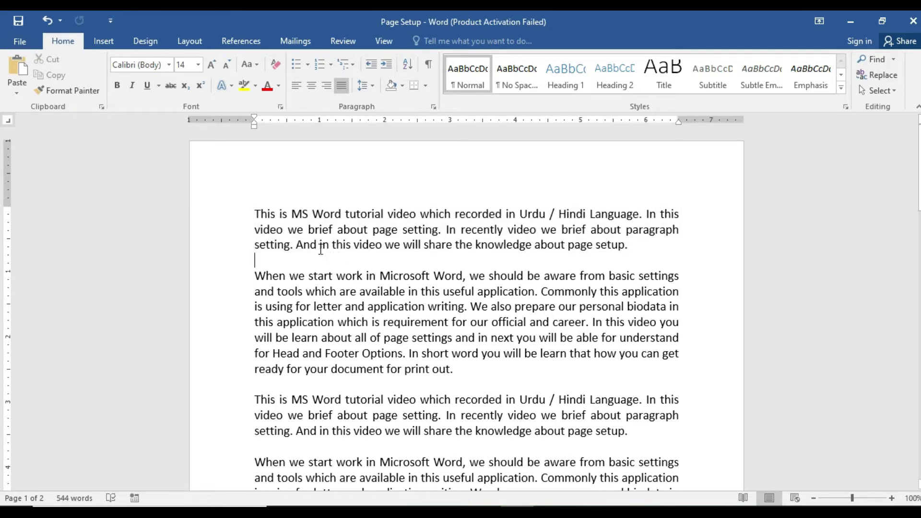
pyautogui.click(257, 213)
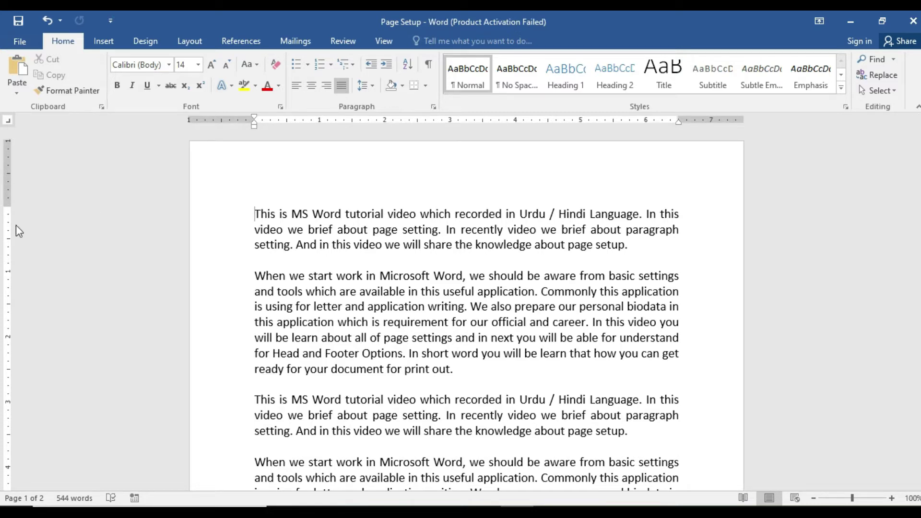
pyautogui.scroll(-3, 230, 248)
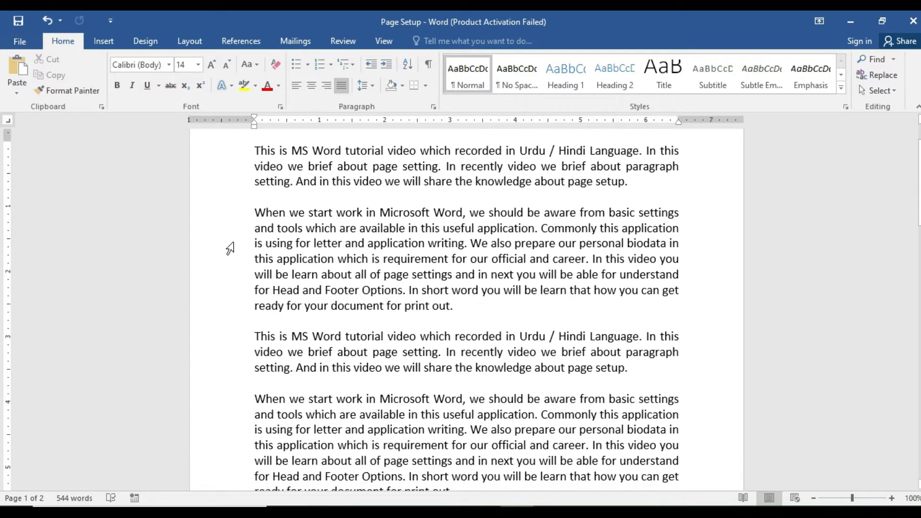
pyautogui.scroll(-1, 230, 248)
pyautogui.scroll(-1, 265, 260)
pyautogui.scroll(-2, 265, 260)
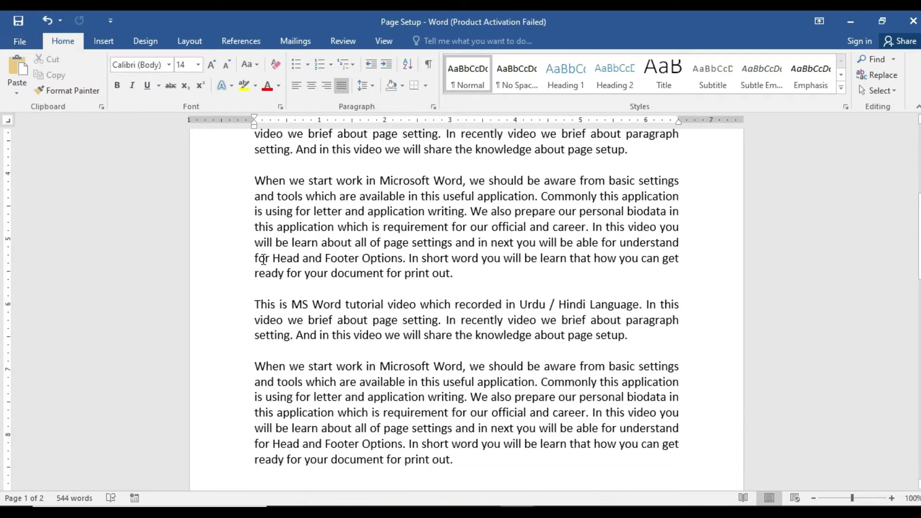
pyautogui.scroll(-1, 266, 260)
pyautogui.scroll(-1, 267, 240)
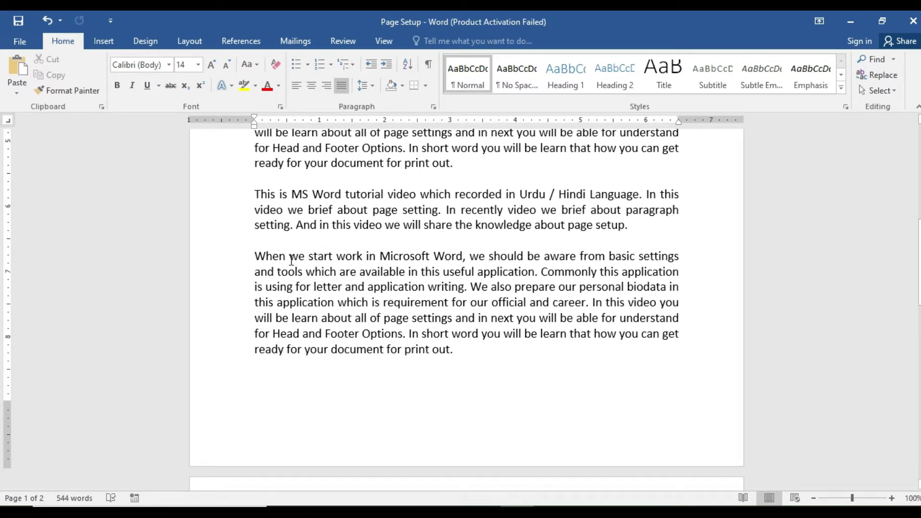
pyautogui.scroll(1, 285, 262)
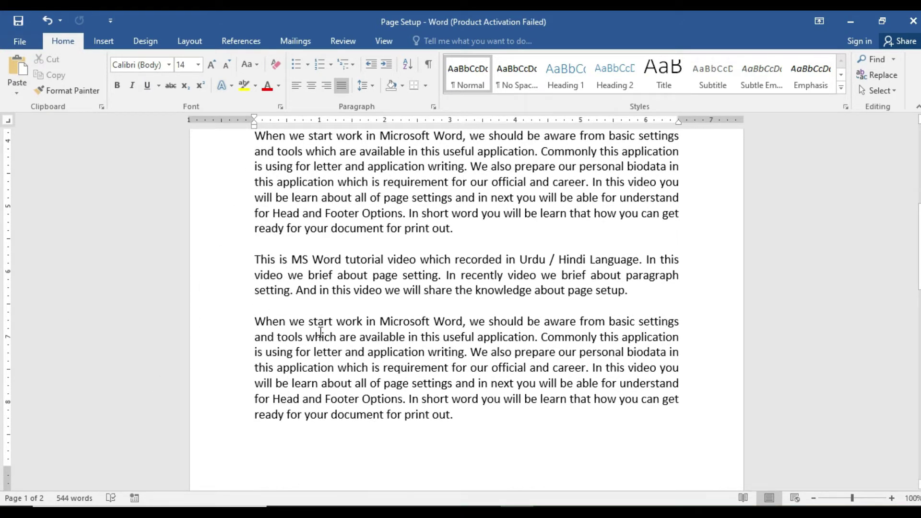
pyautogui.scroll(1, 319, 330)
pyautogui.scroll(3, 319, 330)
pyautogui.scroll(3, 316, 316)
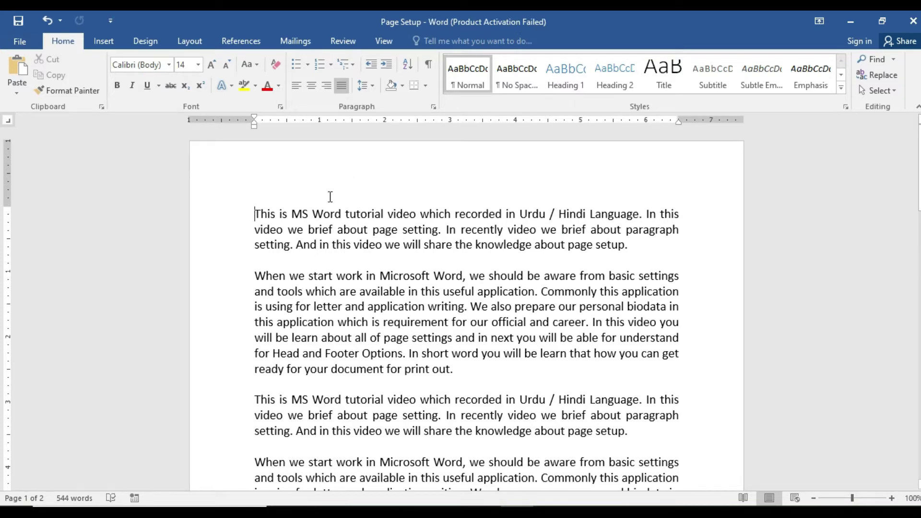
pyautogui.scroll(-3, 282, 192)
pyautogui.scroll(-2, 278, 224)
pyautogui.scroll(-2, 278, 224)
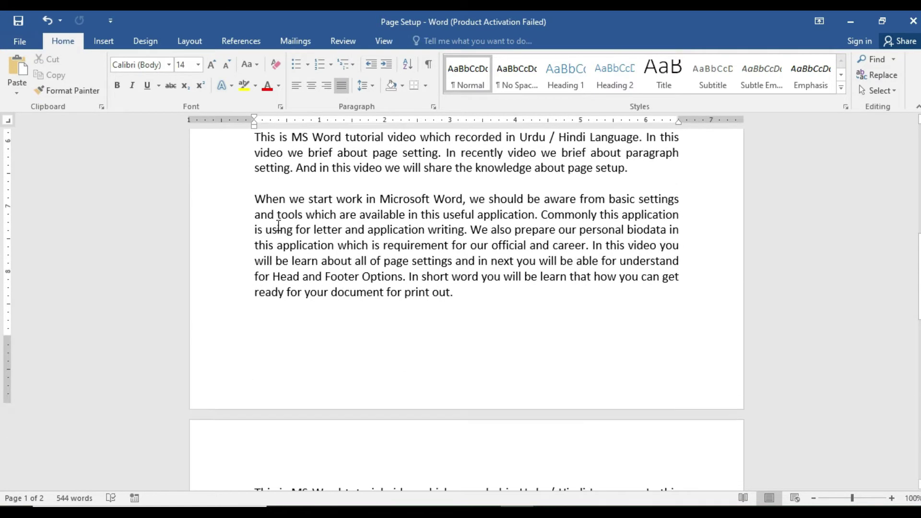
pyautogui.scroll(3, 308, 380)
pyautogui.scroll(2, 328, 323)
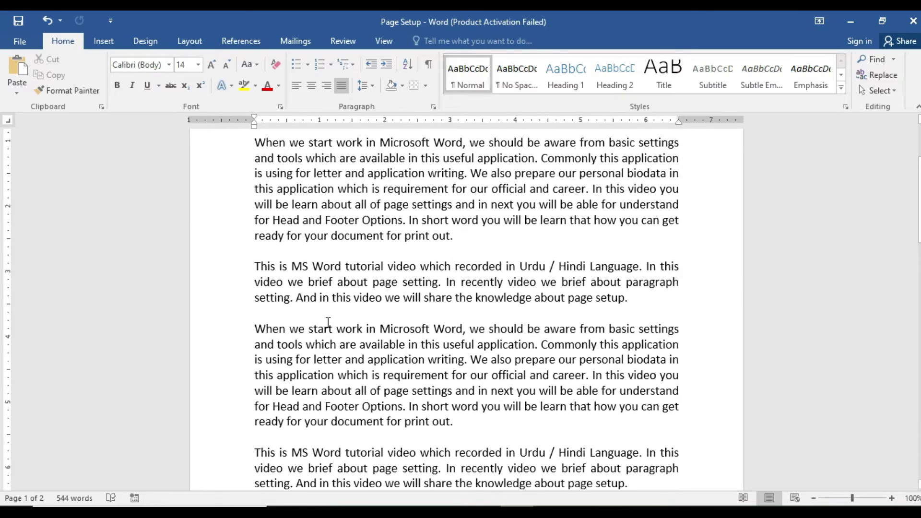
pyautogui.scroll(2, 329, 329)
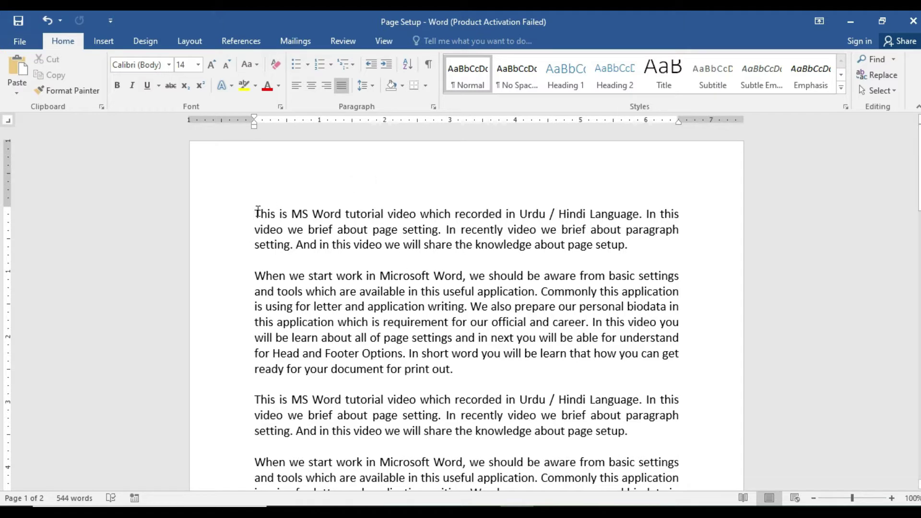
# Step: Select the first paragraph, then its third line, then place the cursor after 'paragraph'
pyautogui.moveTo(256, 211); pyautogui.dragTo(628, 270)
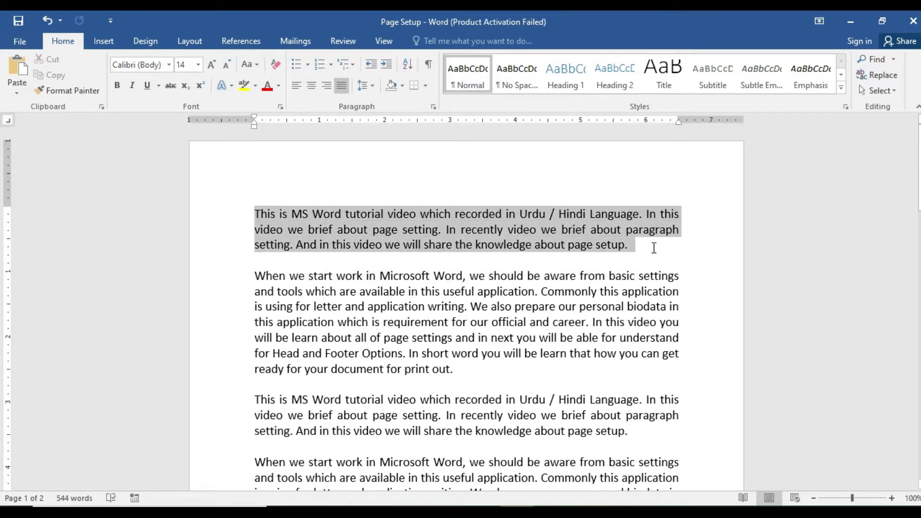
pyautogui.click(231, 245)
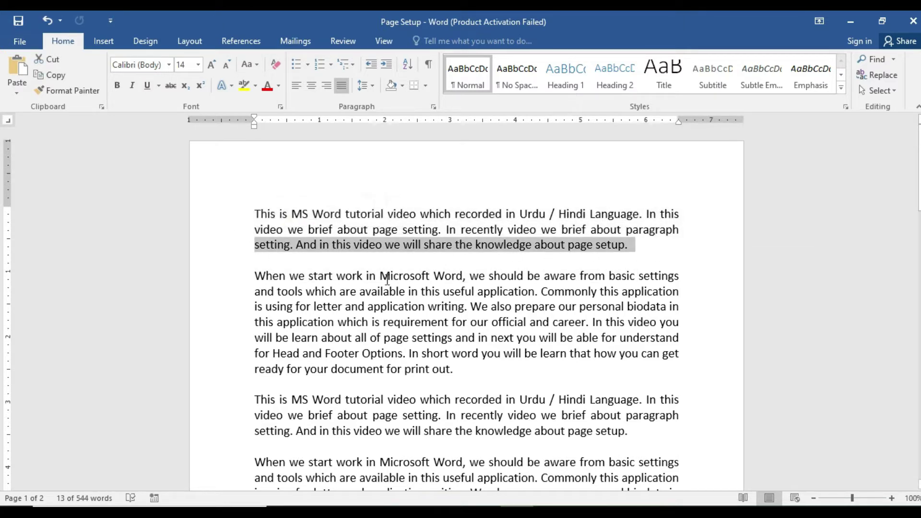
pyautogui.click(256, 212)
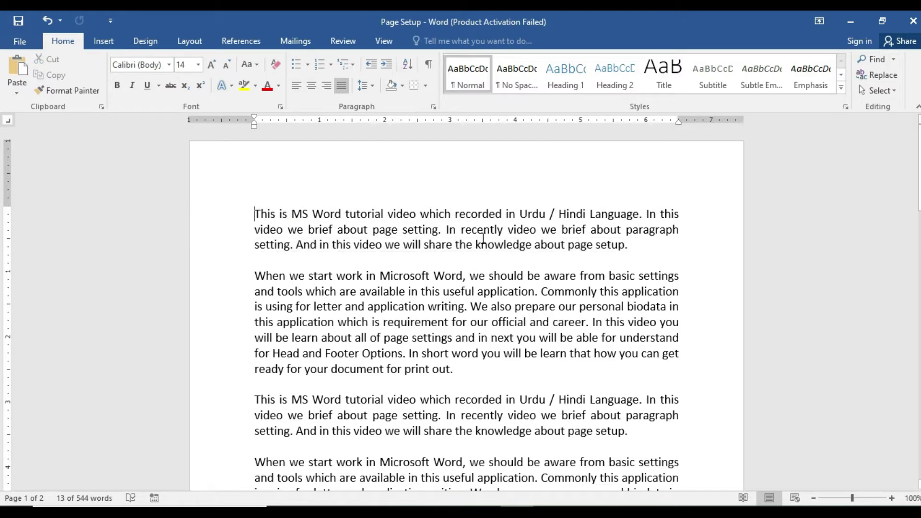
pyautogui.click(685, 230)
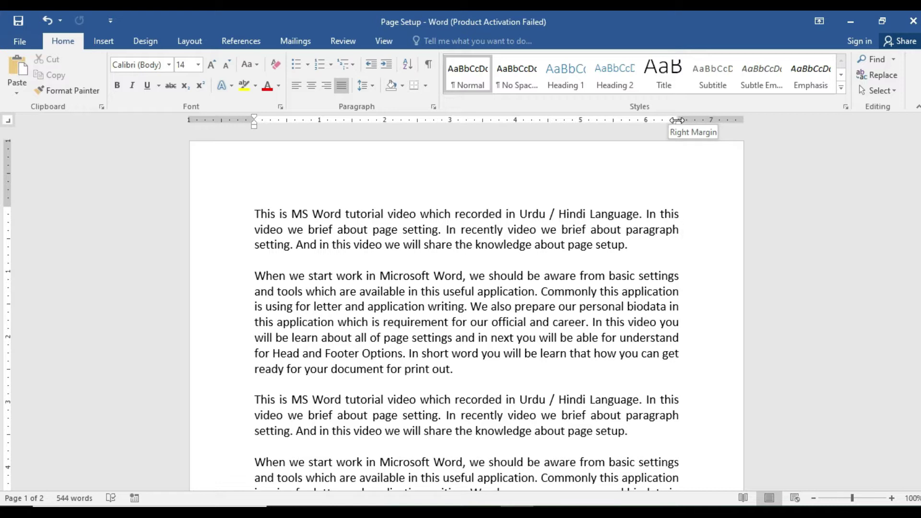
# Step: Move the right and left margin markers outward on the ruler, fine-tuning each slightly back
pyautogui.click(678, 119)
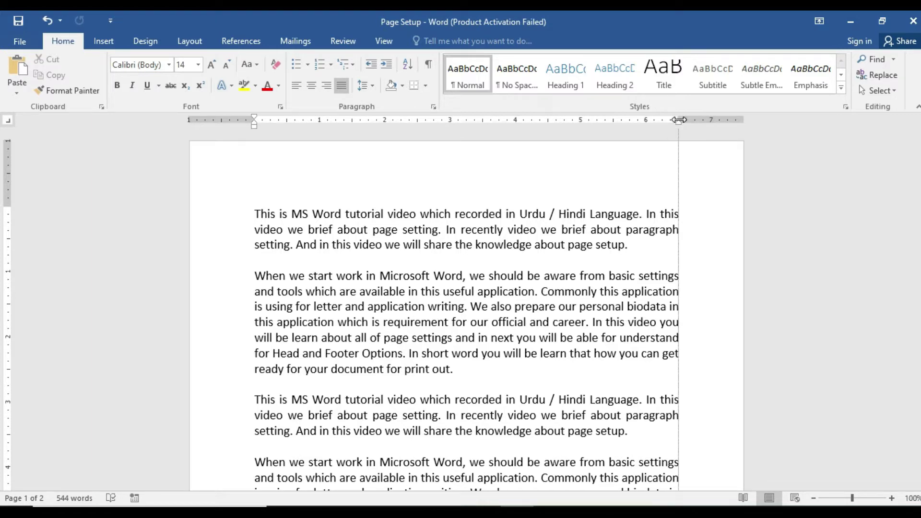
pyautogui.moveTo(678, 120); pyautogui.dragTo(708, 120)
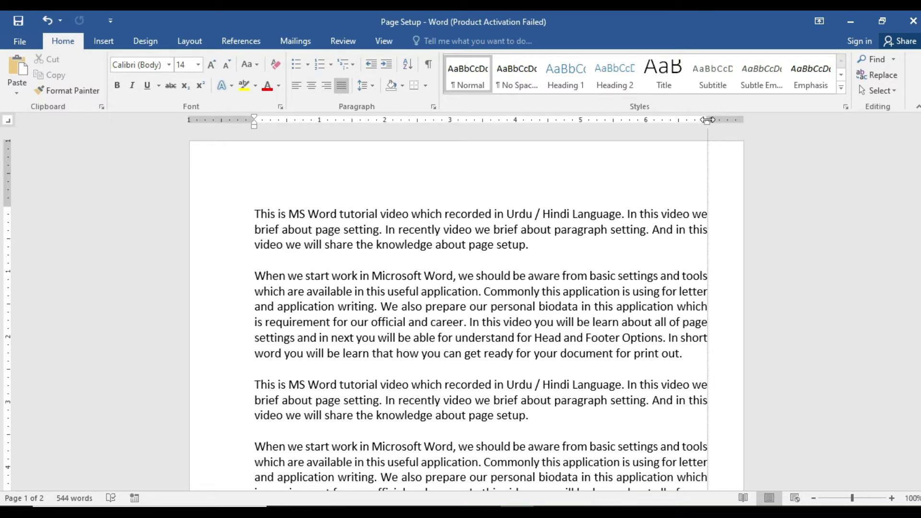
pyautogui.moveTo(707, 120); pyautogui.dragTo(704, 120)
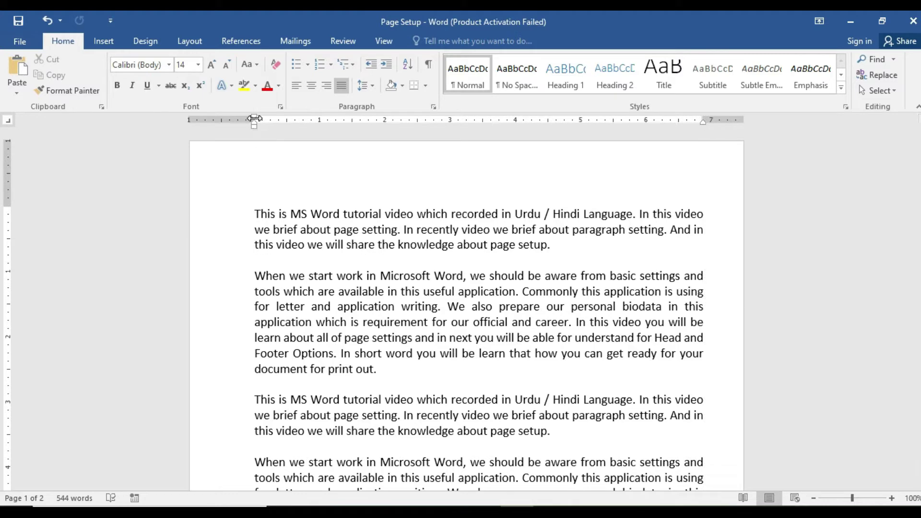
pyautogui.moveTo(254, 118); pyautogui.dragTo(246, 119)
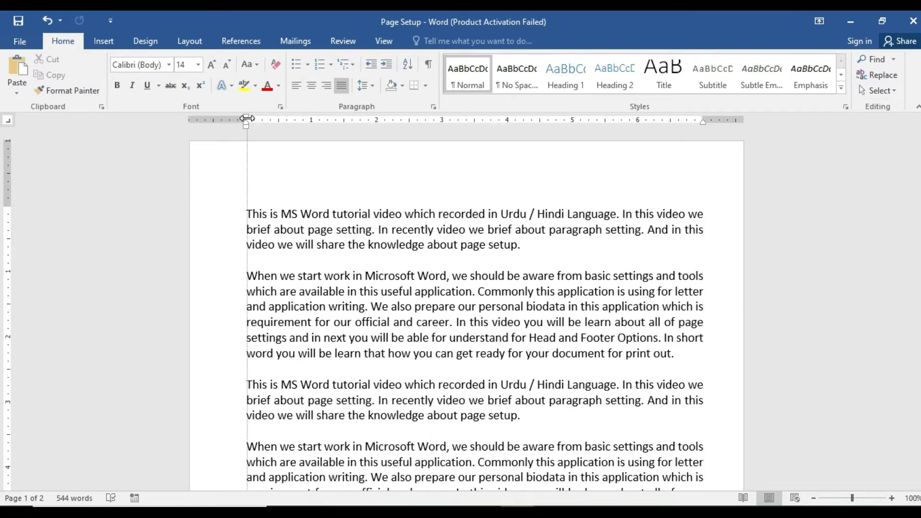
pyautogui.moveTo(246, 118); pyautogui.dragTo(250, 119)
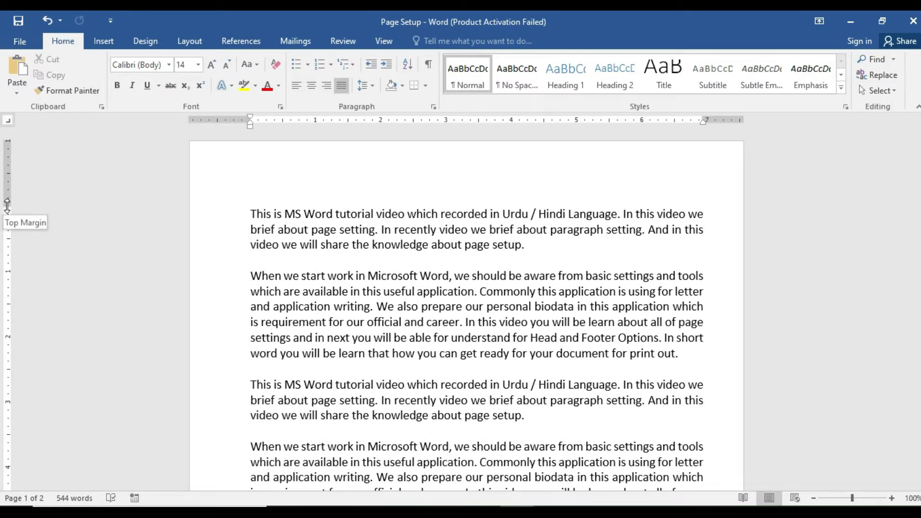
# Step: Lower the top margin slightly on the vertical ruler, then check page 1's bottom margin
pyautogui.moveTo(7, 207); pyautogui.dragTo(7, 209)
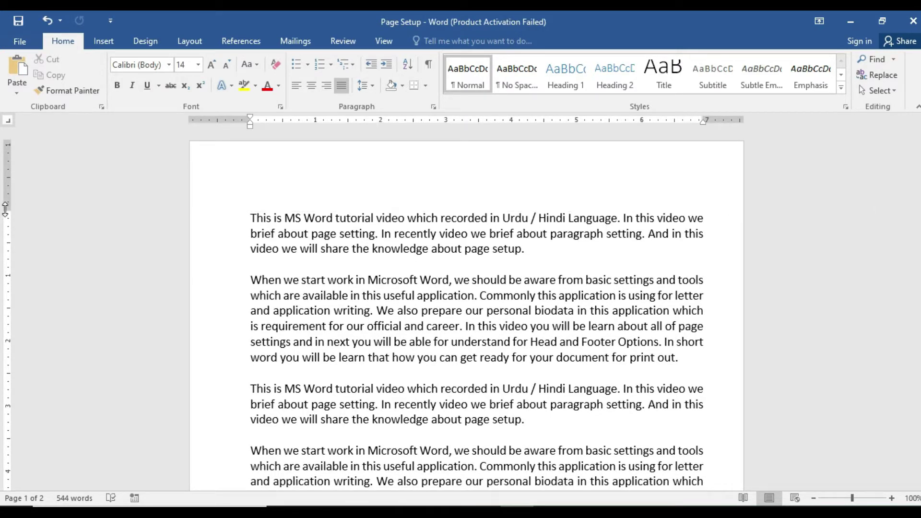
pyautogui.scroll(-5, 287, 331)
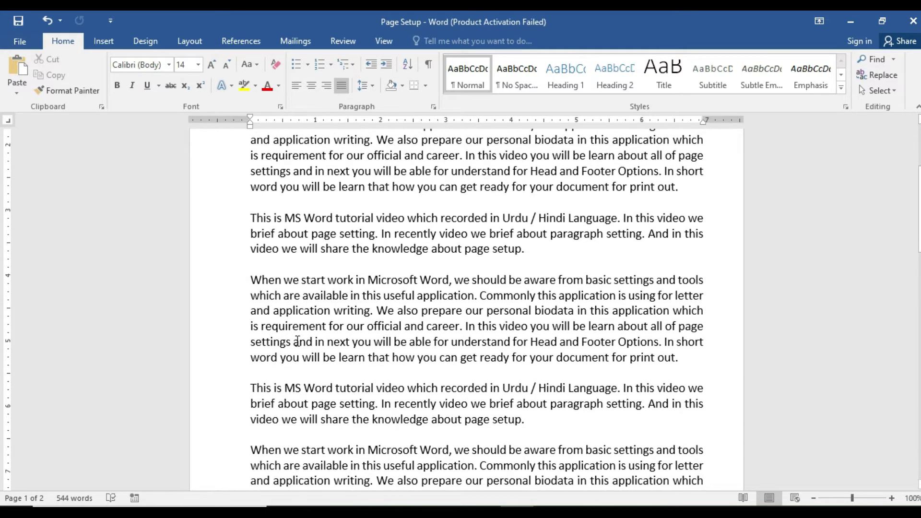
pyautogui.scroll(-5, 297, 354)
pyautogui.scroll(-5, 306, 376)
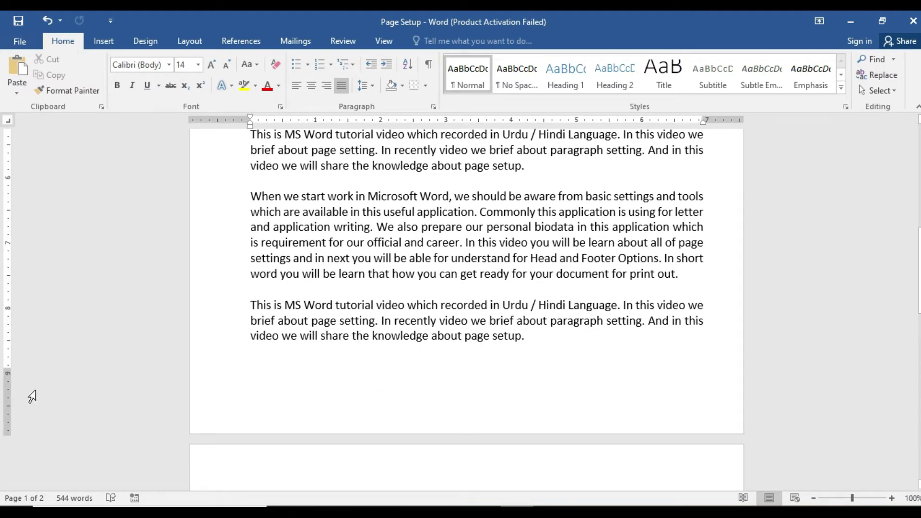
pyautogui.moveTo(6, 370); pyautogui.dragTo(7, 369)
pyautogui.scroll(-2, 532, 337)
pyautogui.scroll(-3, 537, 341)
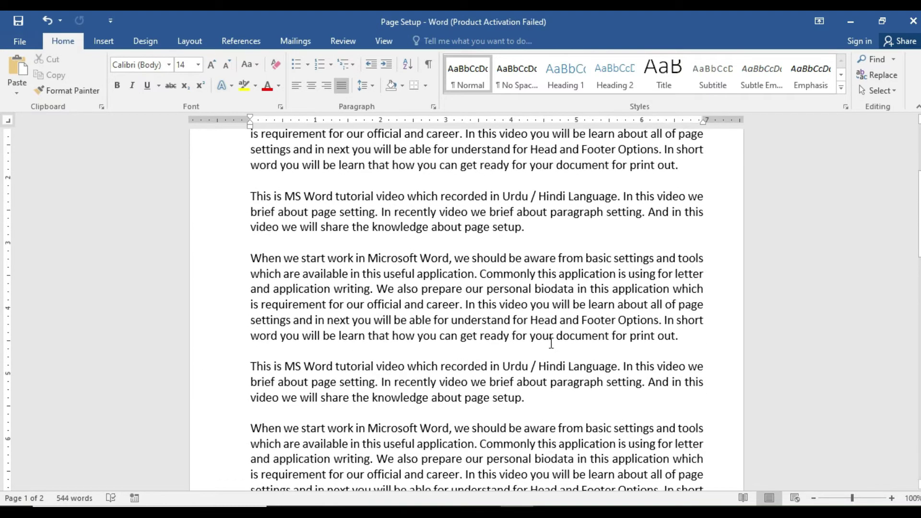
pyautogui.scroll(-2, 548, 344)
pyautogui.scroll(1, 548, 344)
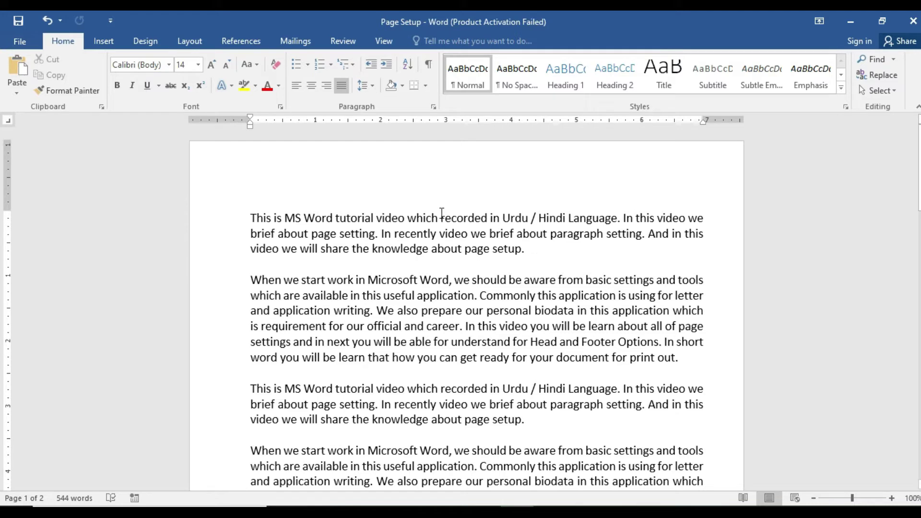
pyautogui.scroll(-1, 521, 311)
pyautogui.scroll(-1, 520, 314)
pyautogui.scroll(-1, 520, 316)
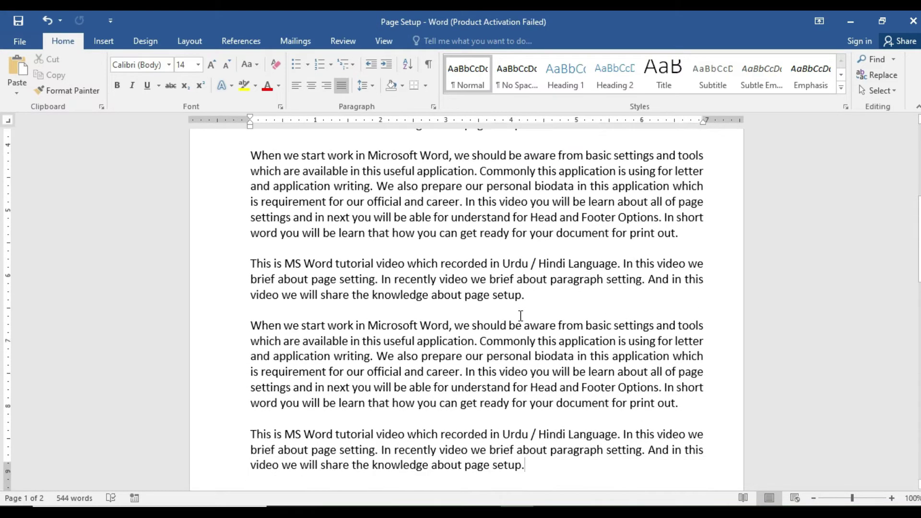
pyautogui.scroll(-3, 521, 316)
pyautogui.scroll(4, 521, 316)
pyautogui.scroll(4, 521, 316)
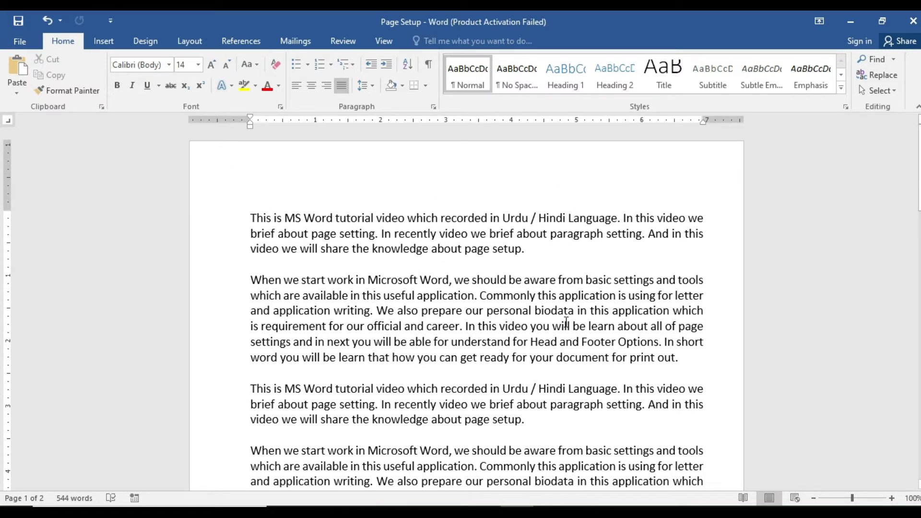
pyautogui.scroll(-2, 538, 283)
pyautogui.scroll(-3, 538, 290)
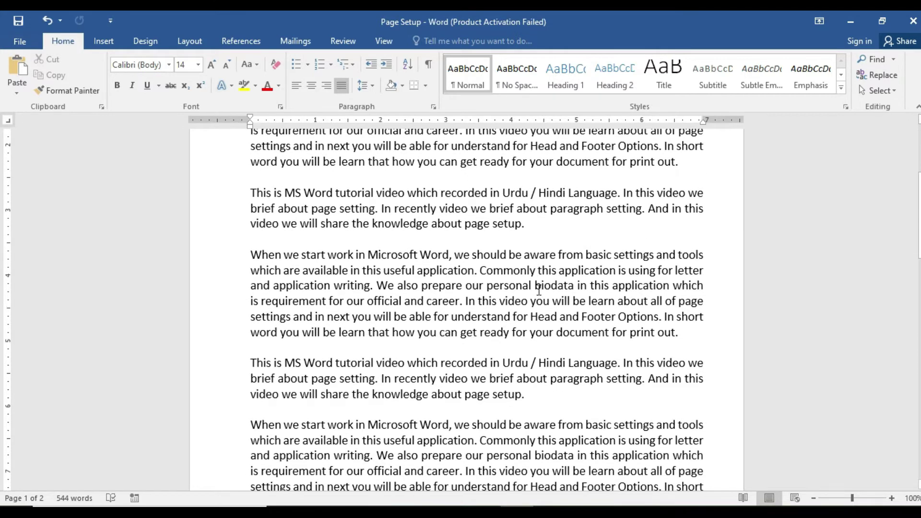
pyautogui.scroll(-8, 539, 289)
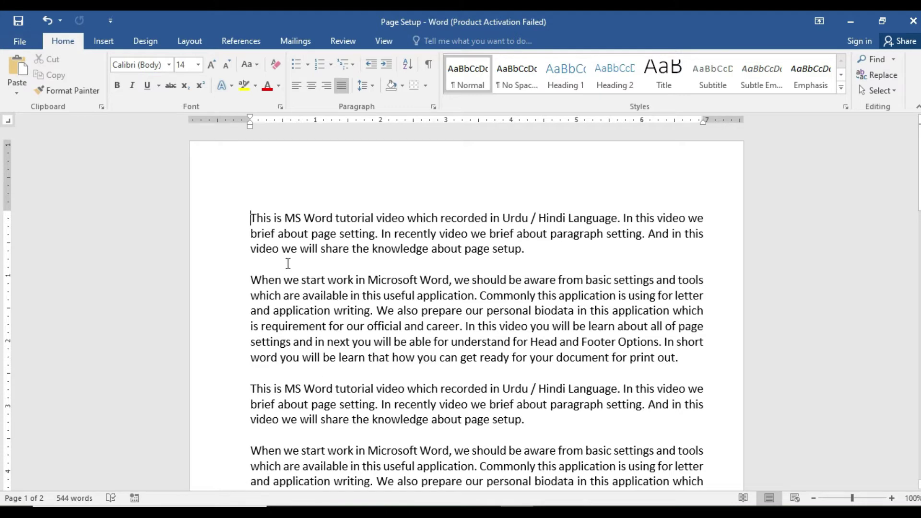
pyautogui.scroll(-1, 287, 263)
pyautogui.scroll(-1, 362, 274)
pyautogui.scroll(-1, 362, 274)
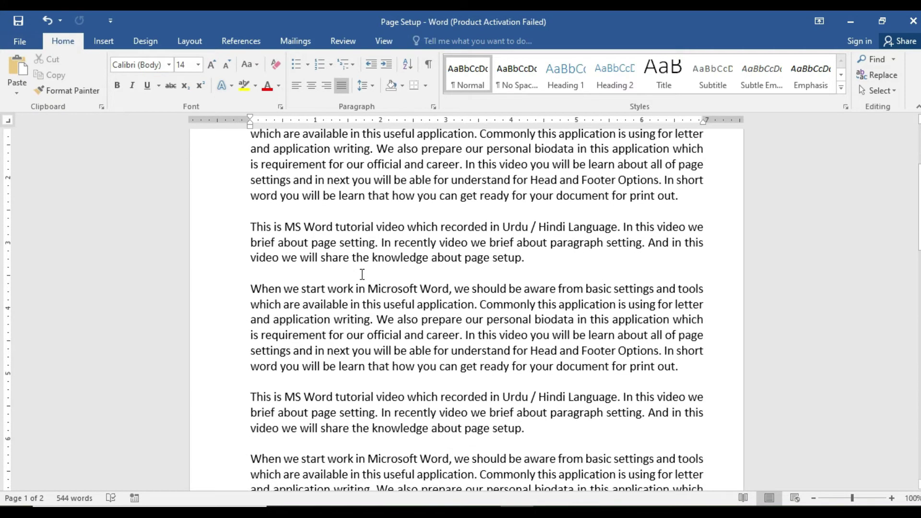
pyautogui.scroll(3, 362, 273)
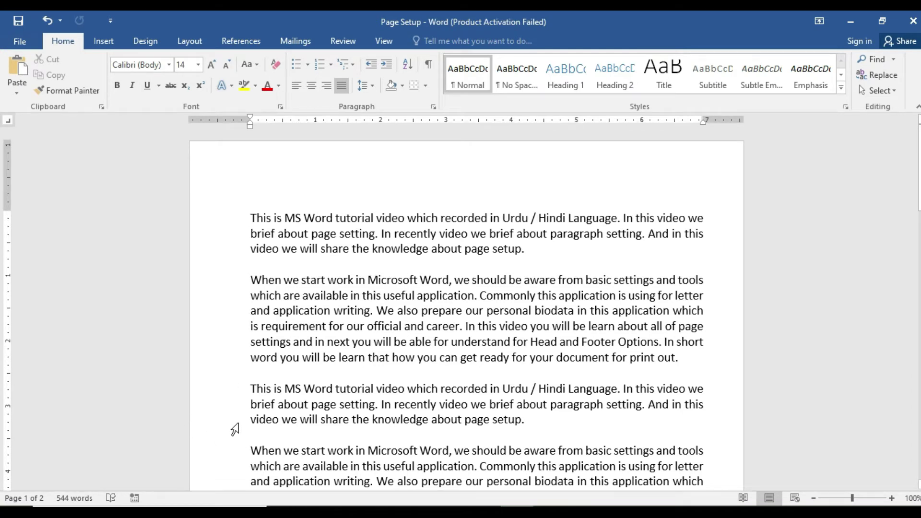
pyautogui.scroll(-1, 226, 427)
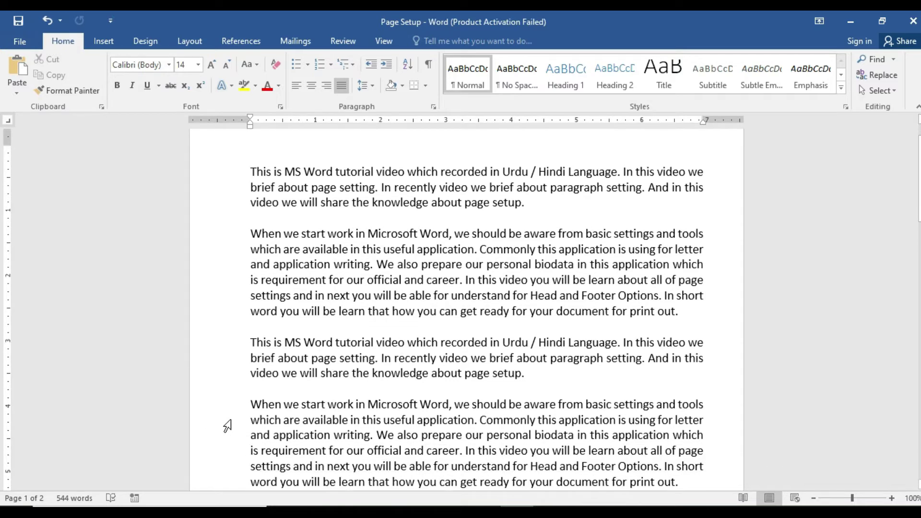
pyautogui.scroll(-2, 227, 336)
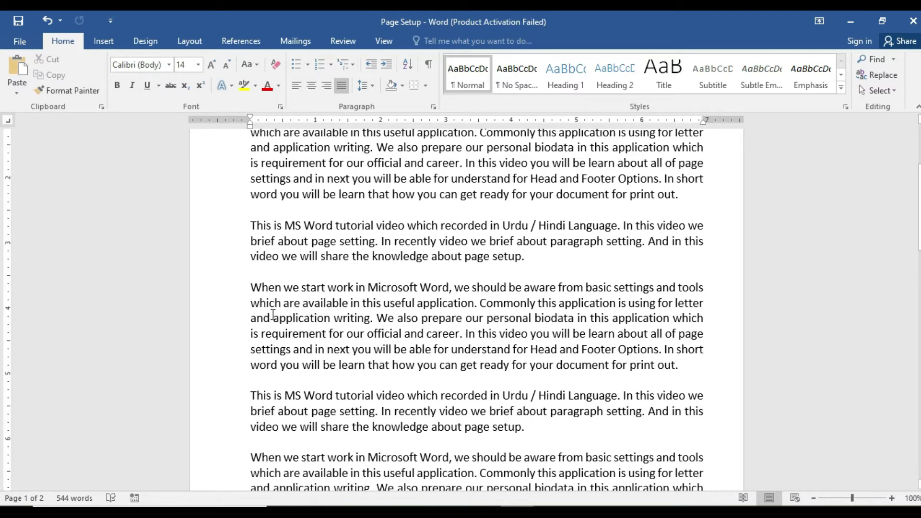
pyautogui.scroll(4, 273, 314)
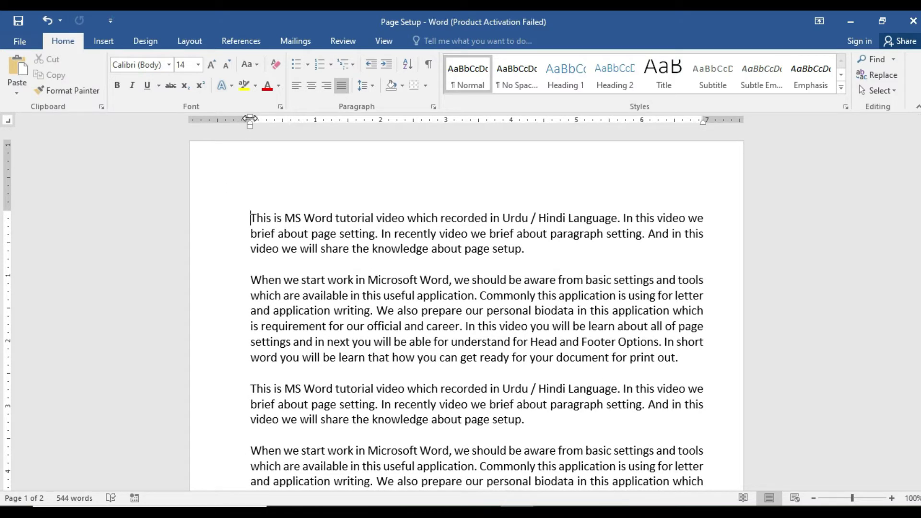
pyautogui.moveTo(250, 118); pyautogui.dragTo(196, 116)
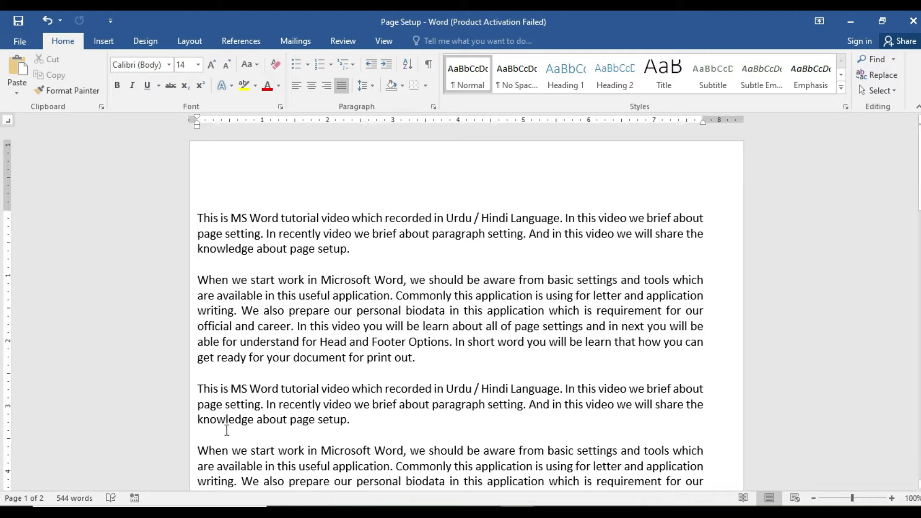
pyautogui.scroll(-3, 235, 420)
pyautogui.scroll(-1, 235, 306)
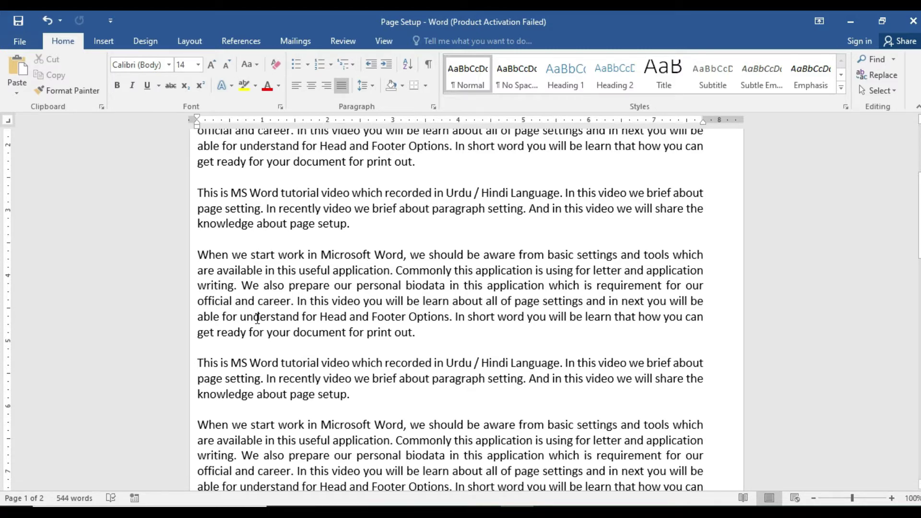
pyautogui.scroll(5, 257, 318)
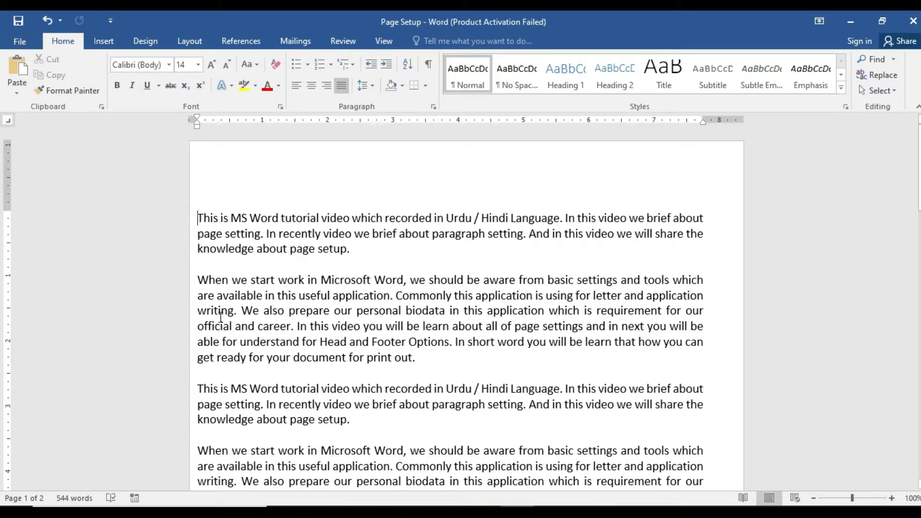
pyautogui.scroll(-1, 221, 315)
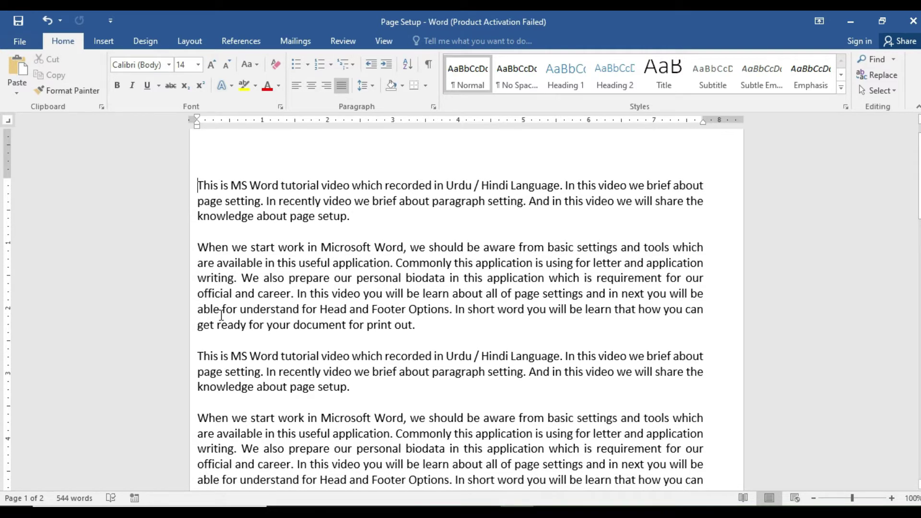
pyautogui.hotkey('ctrl', 'z')
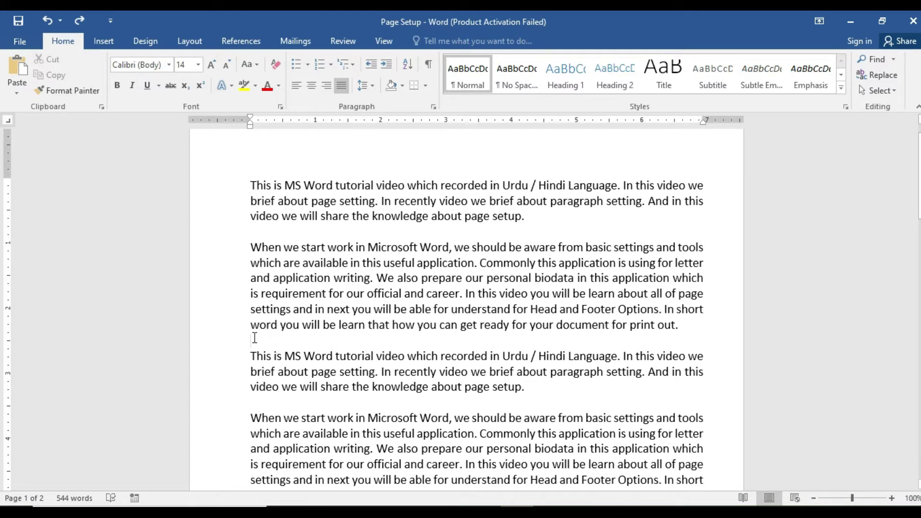
pyautogui.click(253, 340)
pyautogui.scroll(2, 417, 408)
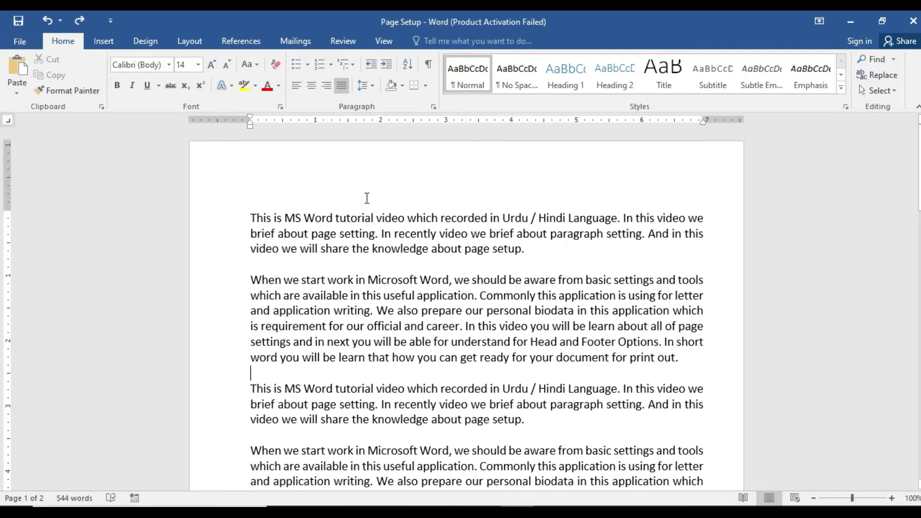
pyautogui.moveTo(261, 220); pyautogui.dragTo(626, 272)
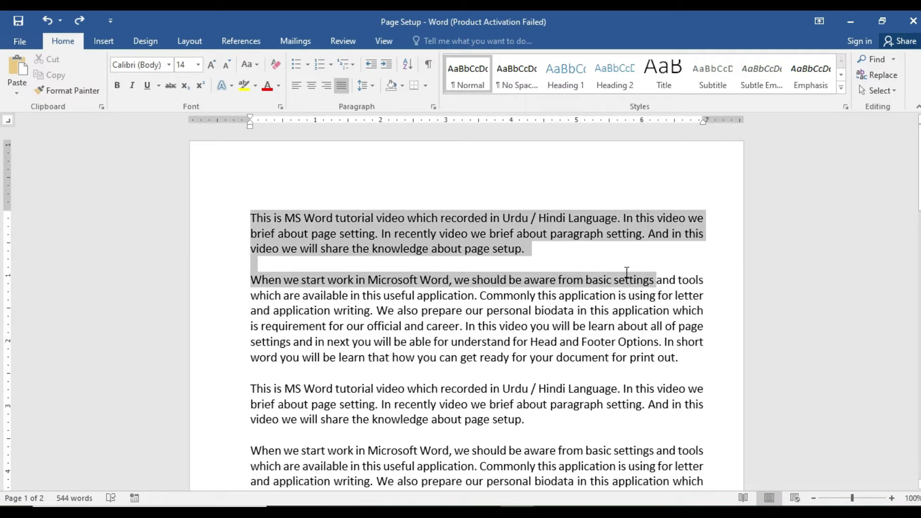
pyautogui.click(493, 177)
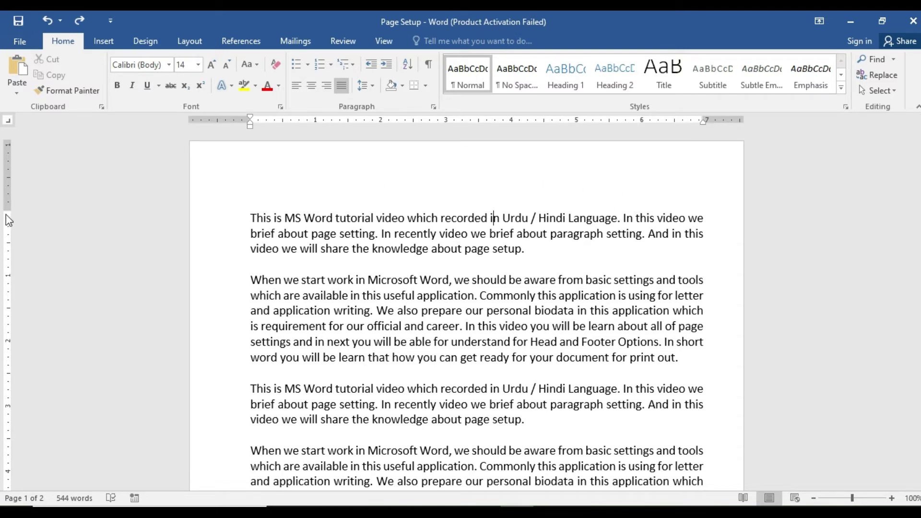
pyautogui.moveTo(16, 211); pyautogui.dragTo(21, 146)
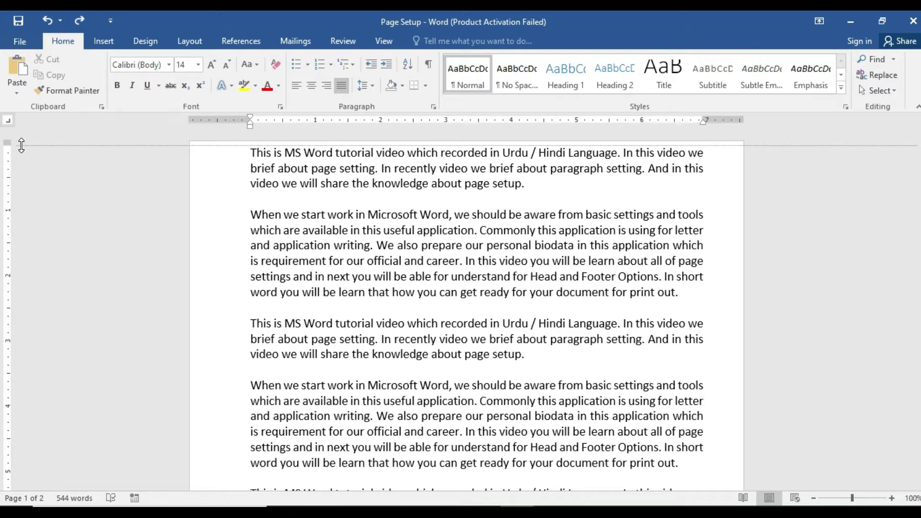
pyautogui.moveTo(21, 146); pyautogui.dragTo(13, 209)
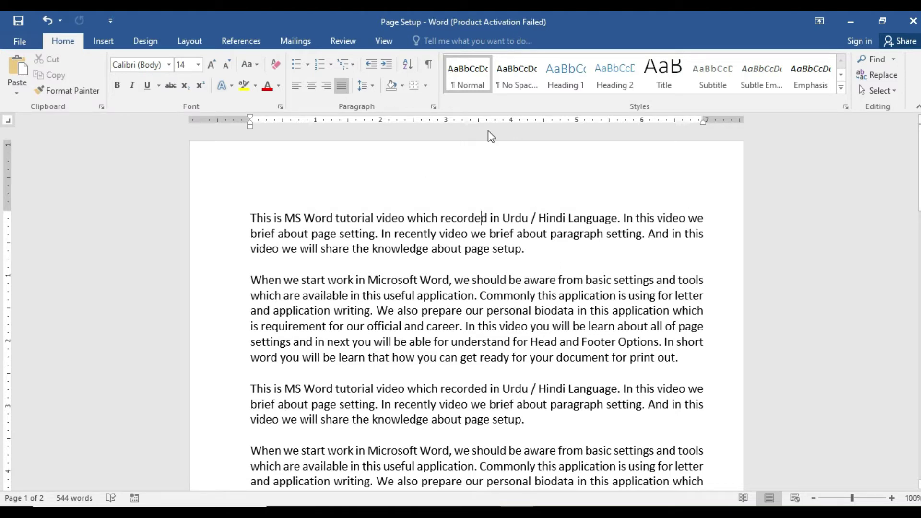
pyautogui.click(251, 219)
pyautogui.scroll(-1, 474, 309)
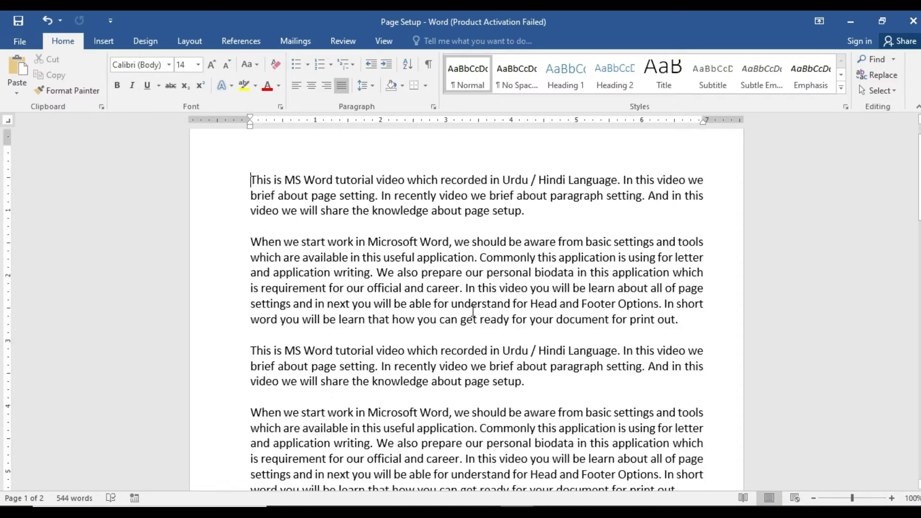
pyautogui.scroll(-5, 473, 311)
pyautogui.scroll(-6, 473, 311)
pyautogui.scroll(7, 472, 311)
pyautogui.scroll(5, 473, 314)
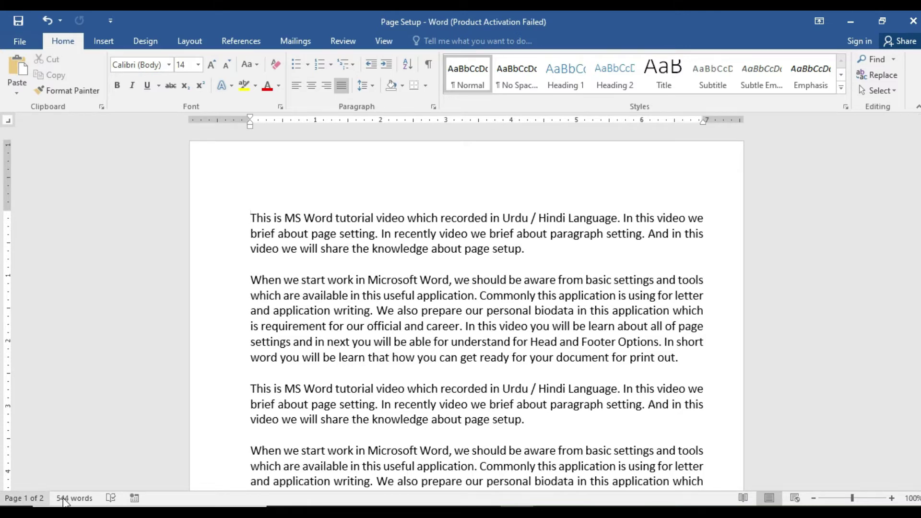
pyautogui.scroll(-3, 334, 415)
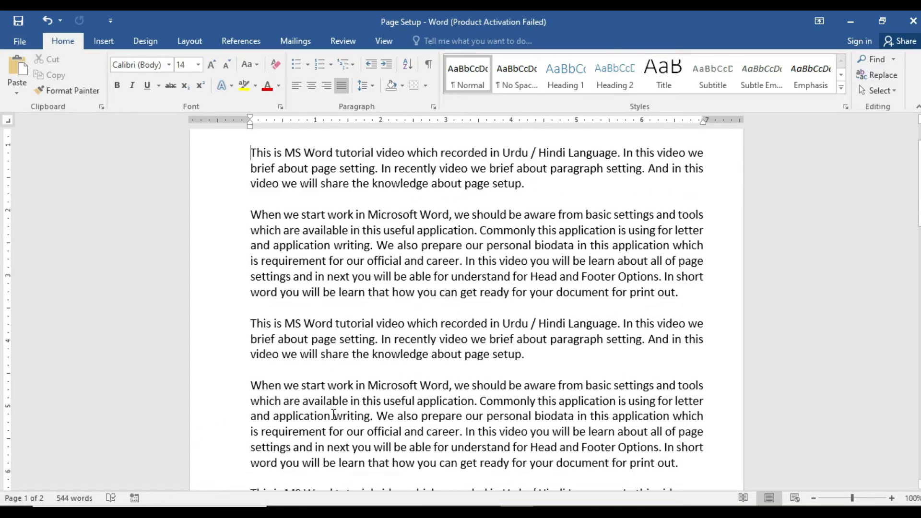
pyautogui.scroll(-7, 334, 414)
pyautogui.scroll(-5, 335, 412)
pyautogui.scroll(3, 337, 411)
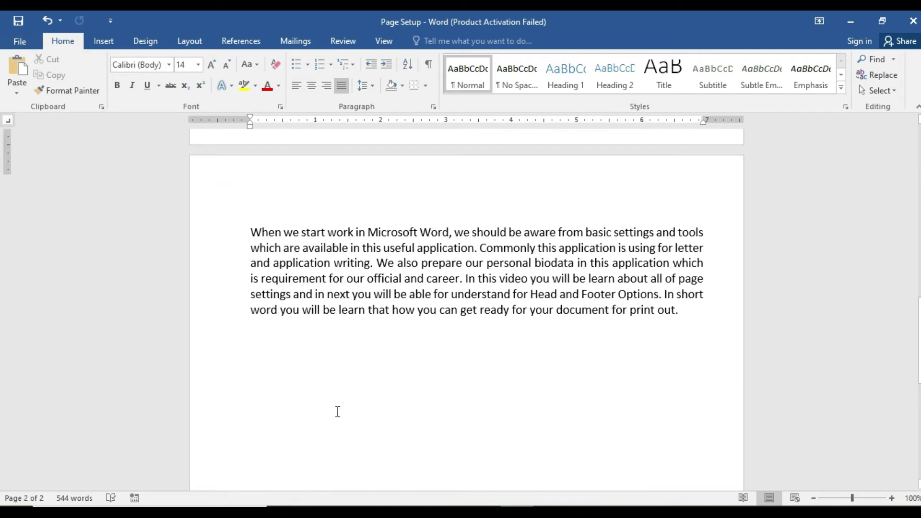
pyautogui.scroll(6, 338, 411)
pyautogui.scroll(8, 337, 412)
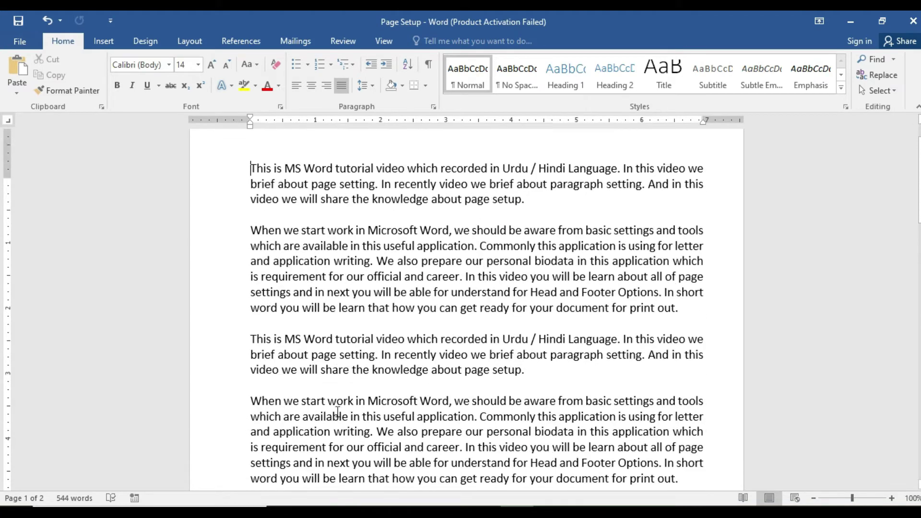
pyautogui.scroll(1, 338, 411)
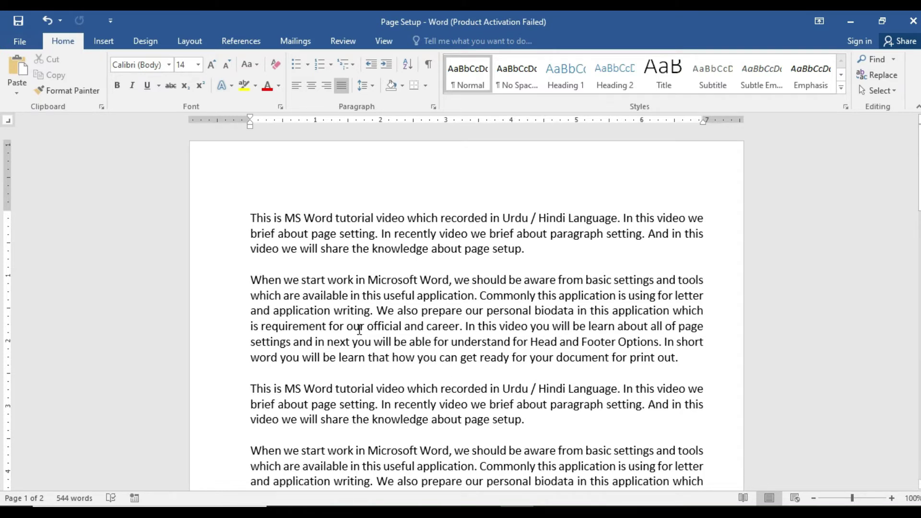
pyautogui.moveTo(250, 214); pyautogui.dragTo(550, 269)
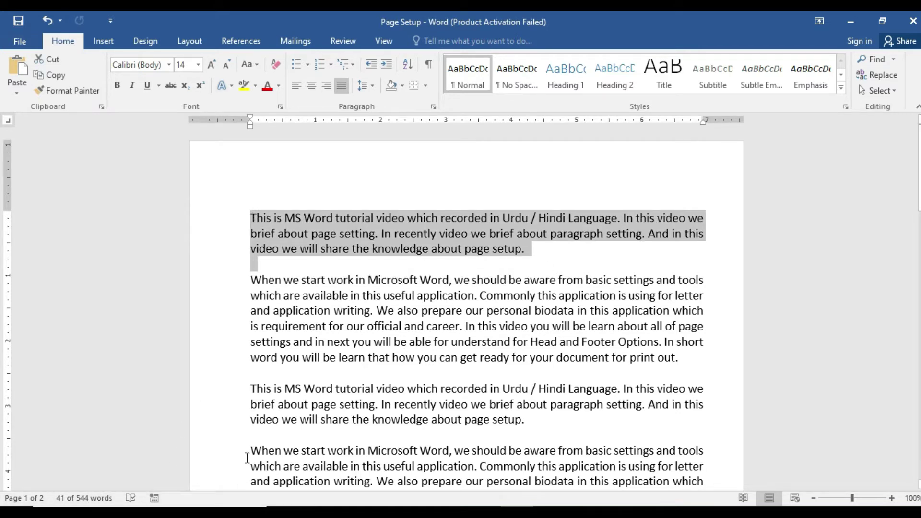
pyautogui.click(256, 279)
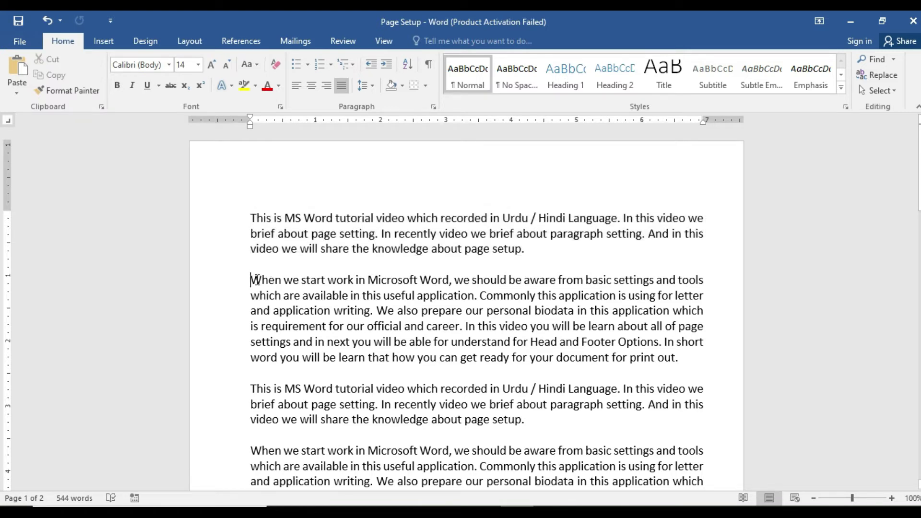
pyautogui.moveTo(256, 277); pyautogui.dragTo(560, 355)
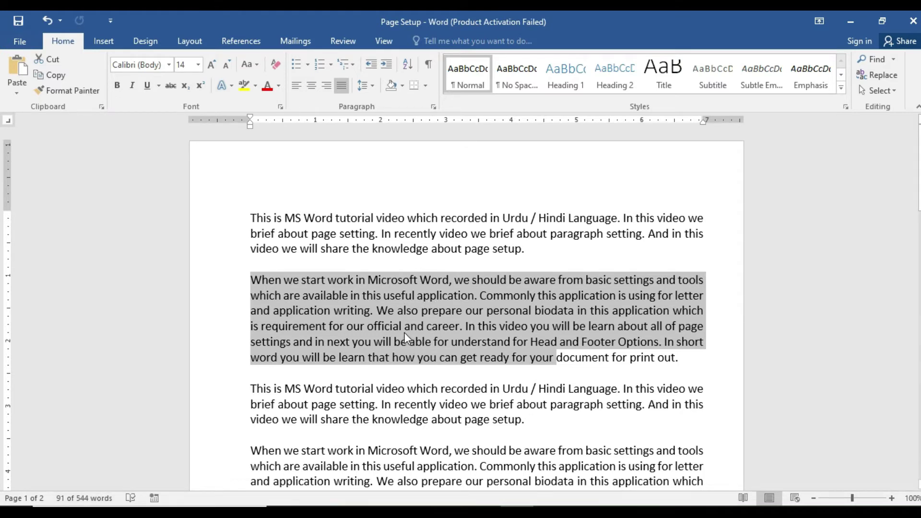
pyautogui.click(381, 333)
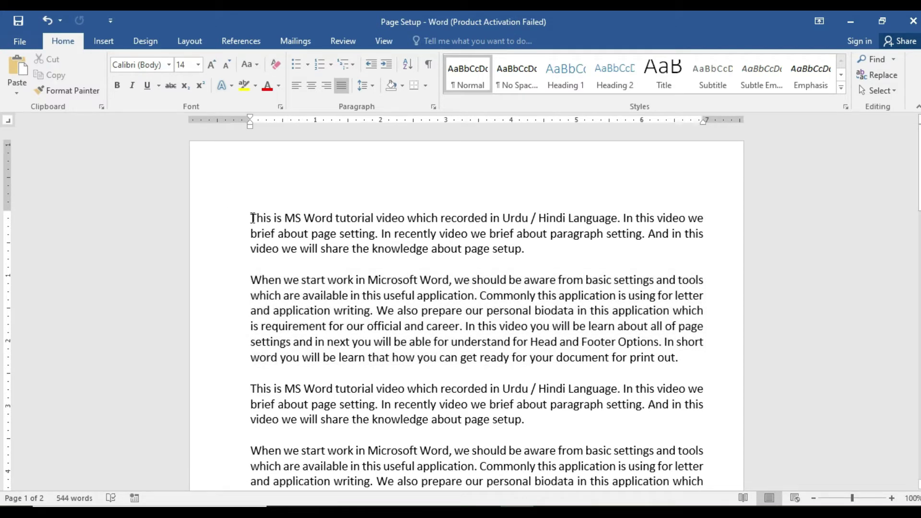
pyautogui.moveTo(251, 218); pyautogui.dragTo(329, 217)
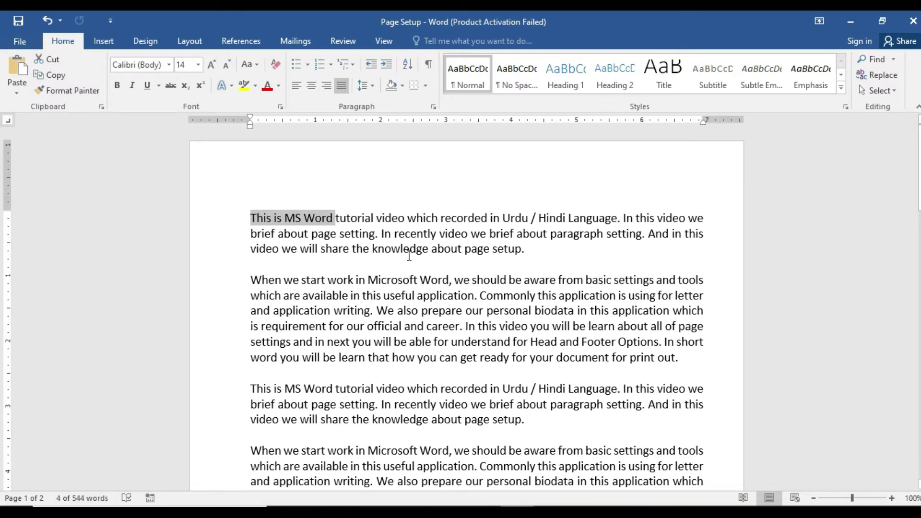
pyautogui.press('Left')
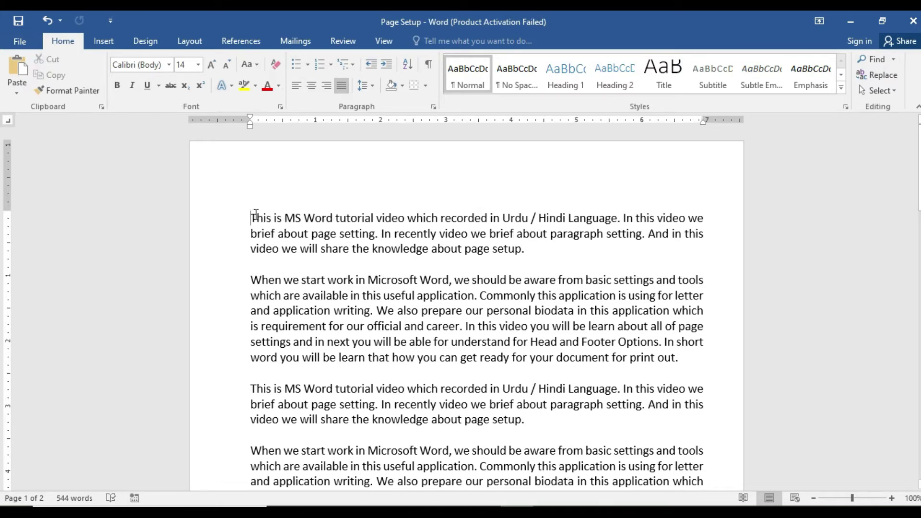
pyautogui.moveTo(249, 217); pyautogui.dragTo(531, 257)
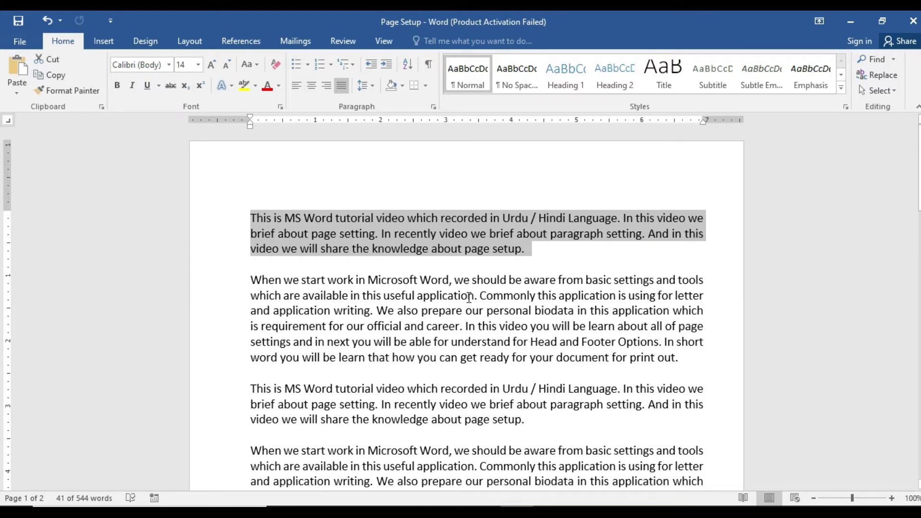
pyautogui.click(424, 262)
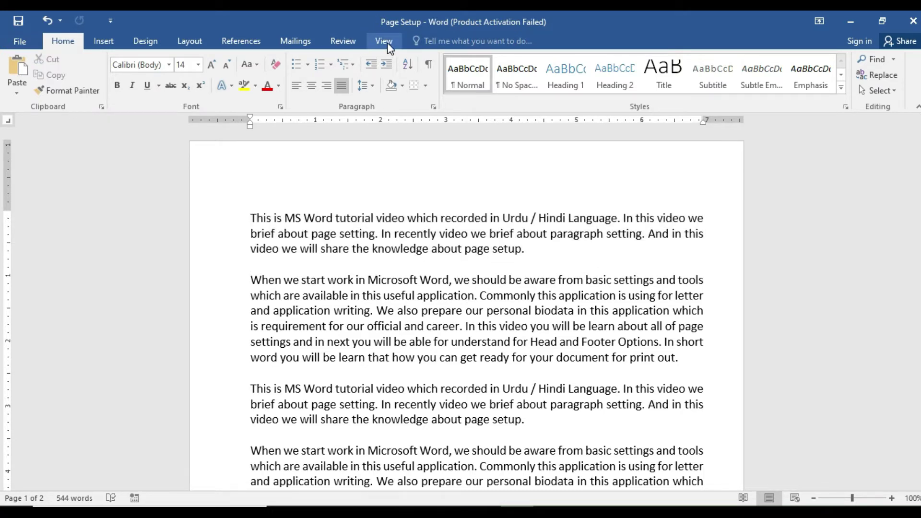
pyautogui.click(384, 41)
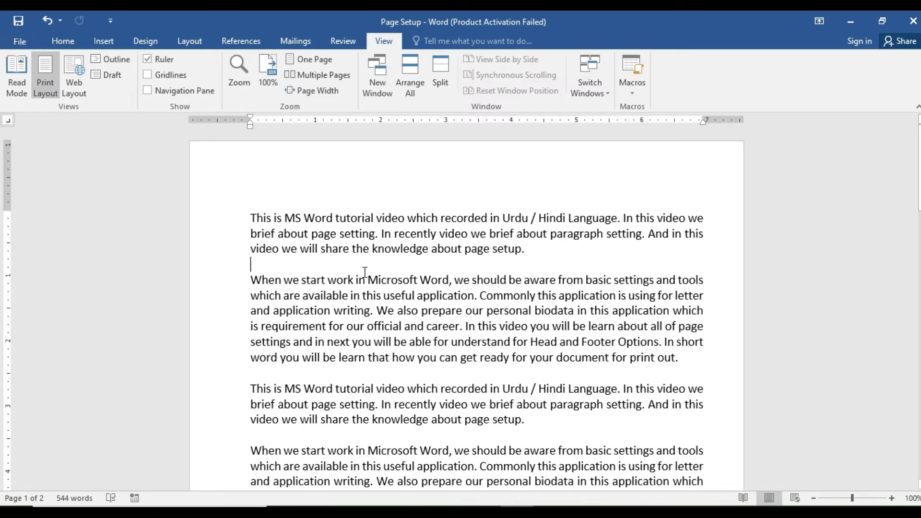
pyautogui.hotkey('ctrl', 'Home')
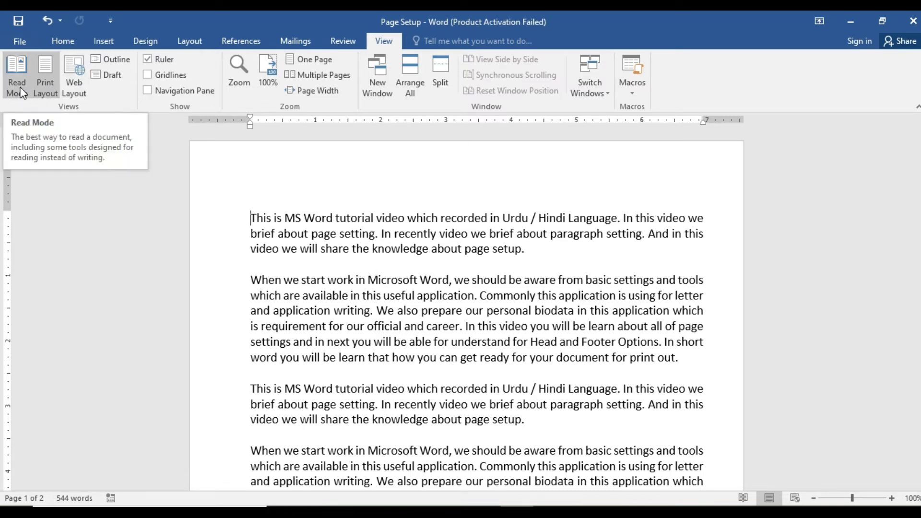
pyautogui.scroll(-2, 419, 291)
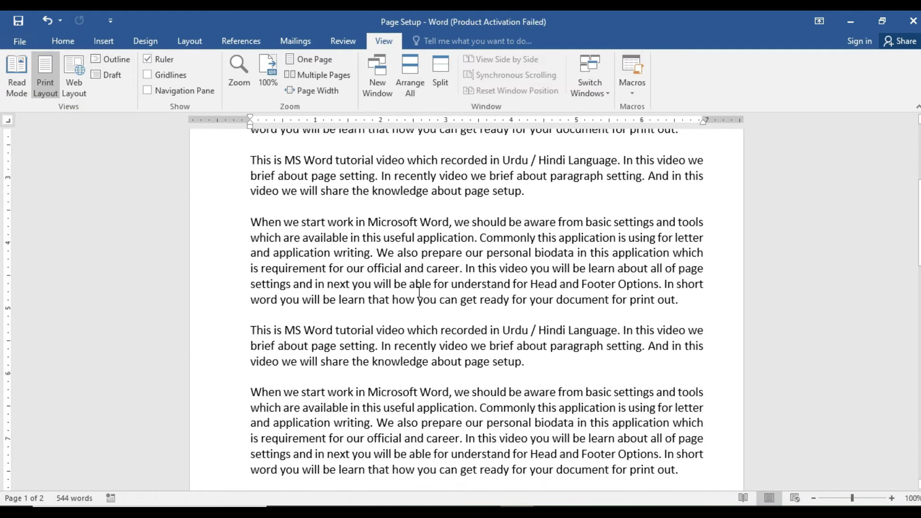
pyautogui.scroll(-5, 419, 291)
pyautogui.scroll(-5, 419, 292)
pyautogui.scroll(-5, 419, 292)
pyautogui.scroll(-5, 419, 293)
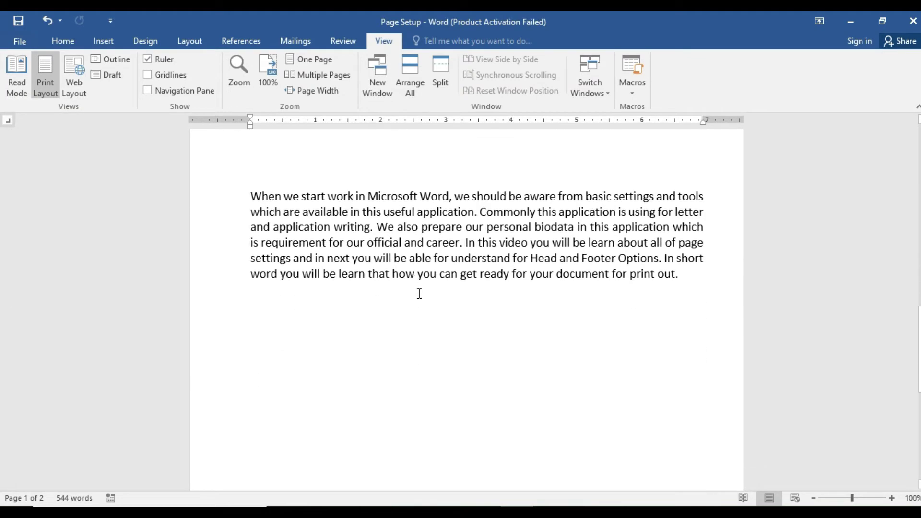
pyautogui.scroll(4, 419, 293)
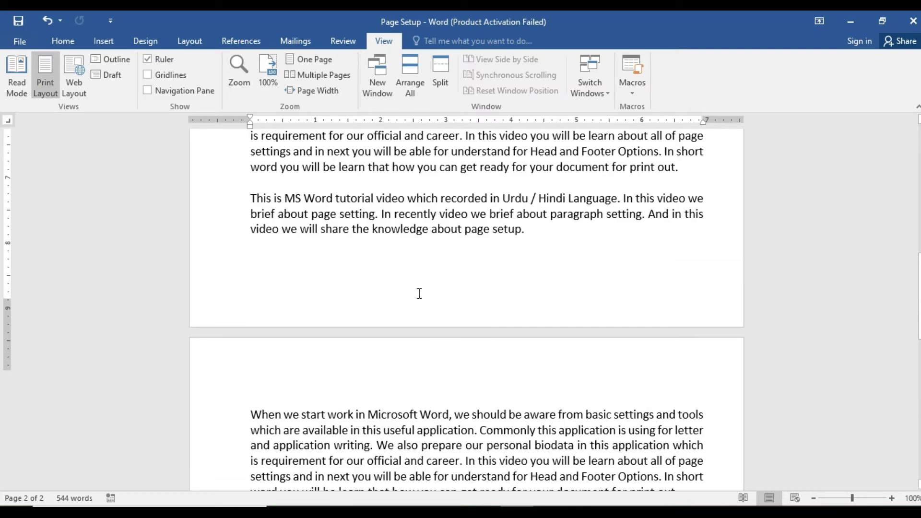
pyautogui.scroll(2, 419, 293)
pyautogui.scroll(2, 419, 293)
pyautogui.scroll(2, 419, 293)
pyautogui.hotkey('ctrl', 'Home')
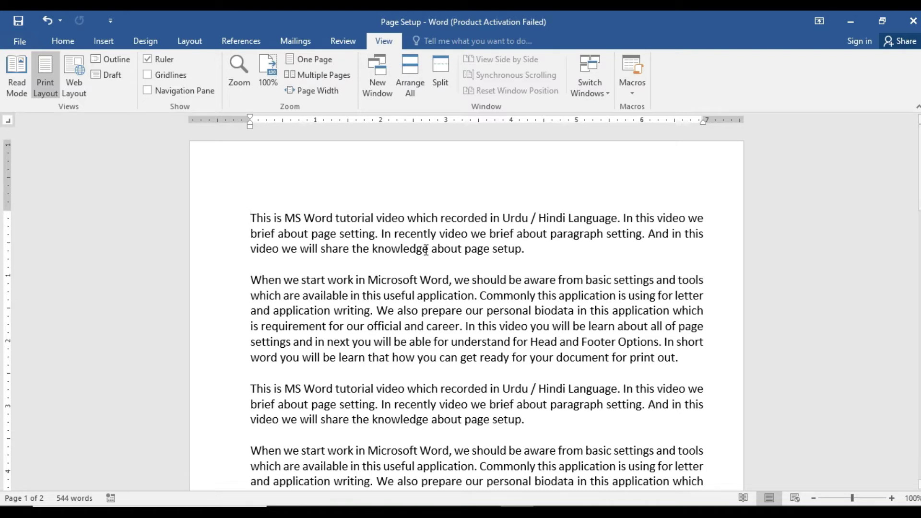
pyautogui.click(14, 72)
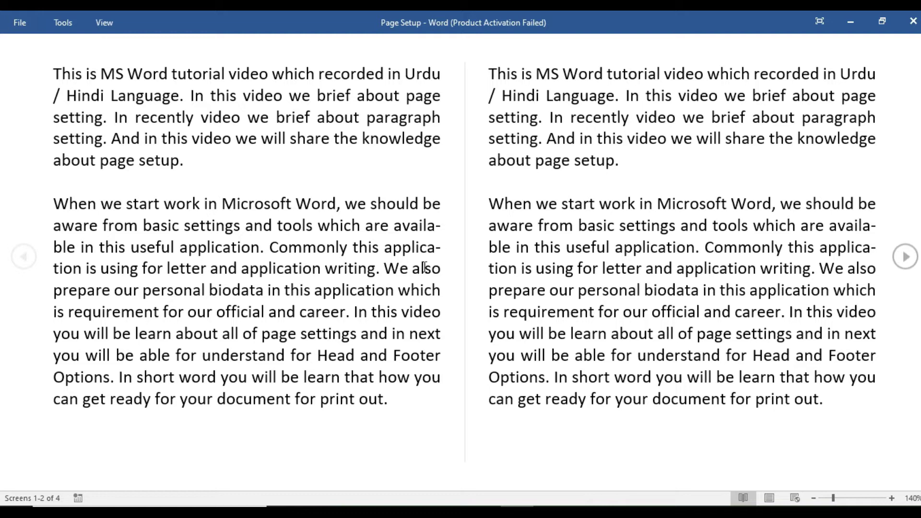
pyautogui.press('Escape')
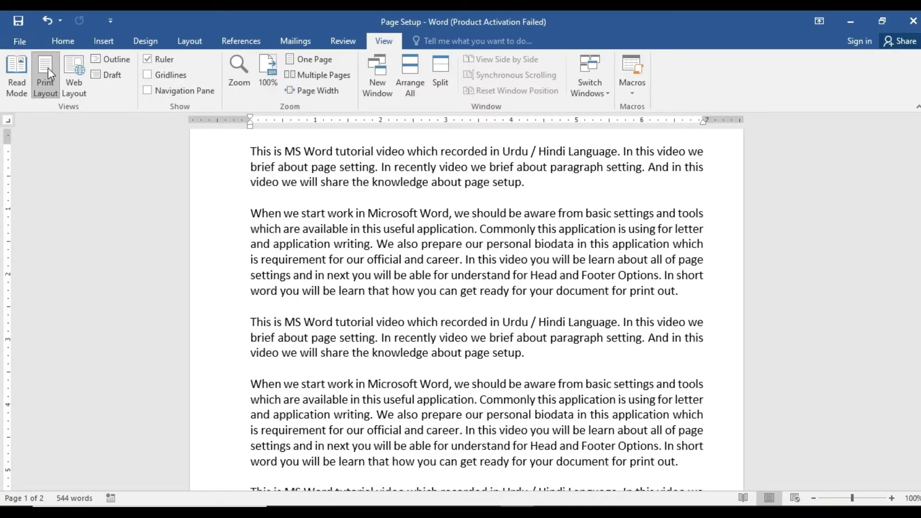
pyautogui.scroll(2, 456, 283)
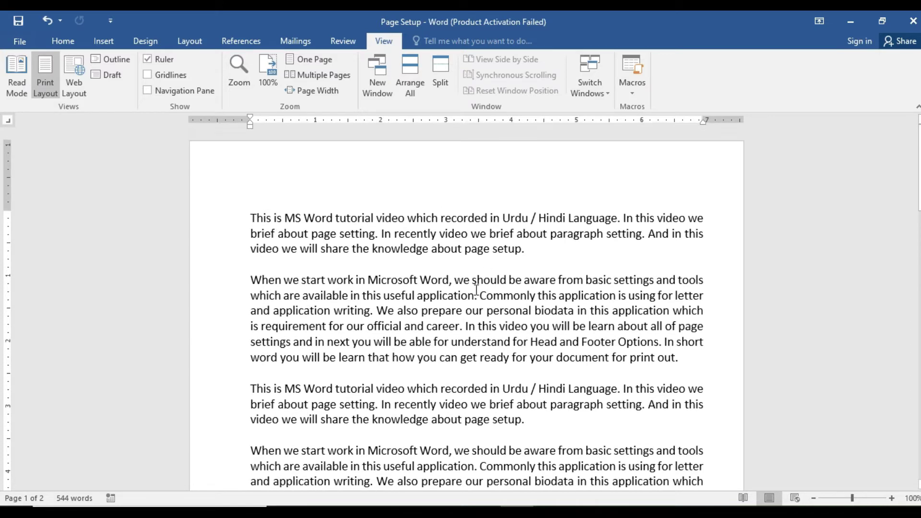
pyautogui.scroll(-3, 476, 289)
pyautogui.scroll(3, 475, 289)
pyautogui.click(75, 75)
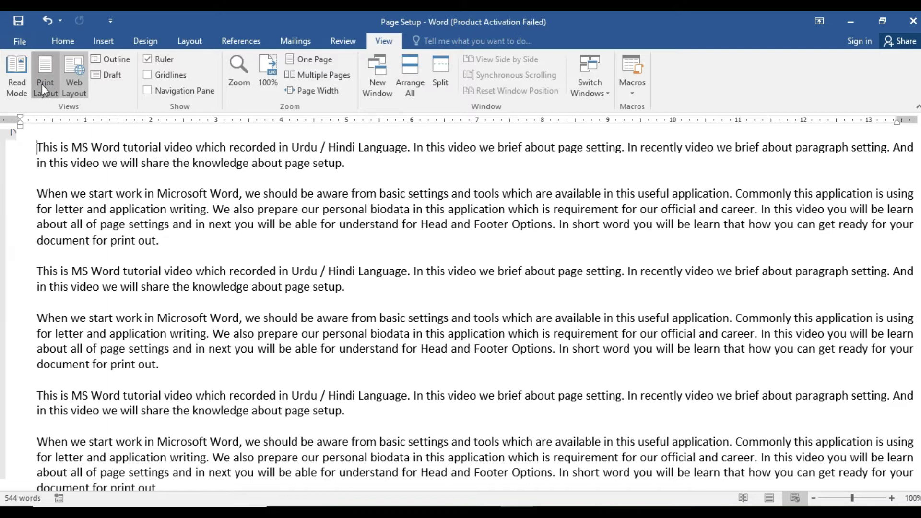
pyautogui.click(43, 83)
pyautogui.scroll(-3, 486, 270)
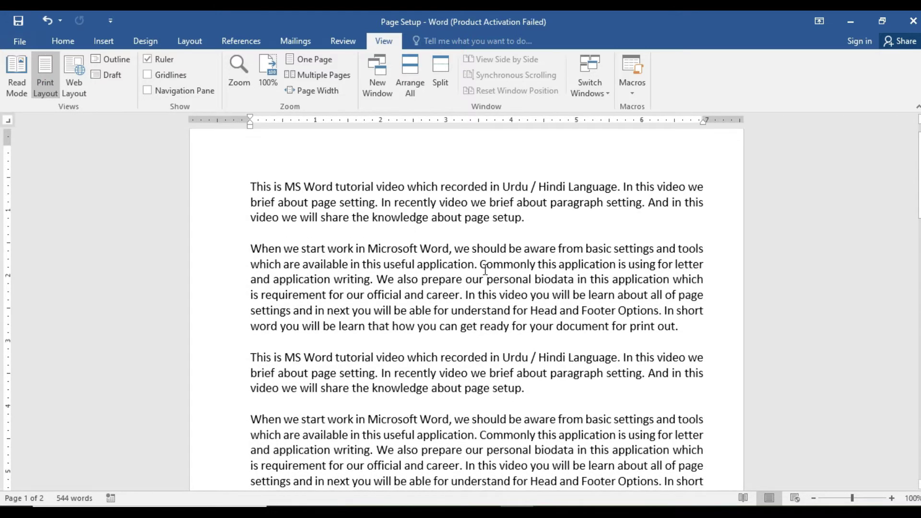
pyautogui.hotkey('ctrl', 'Home')
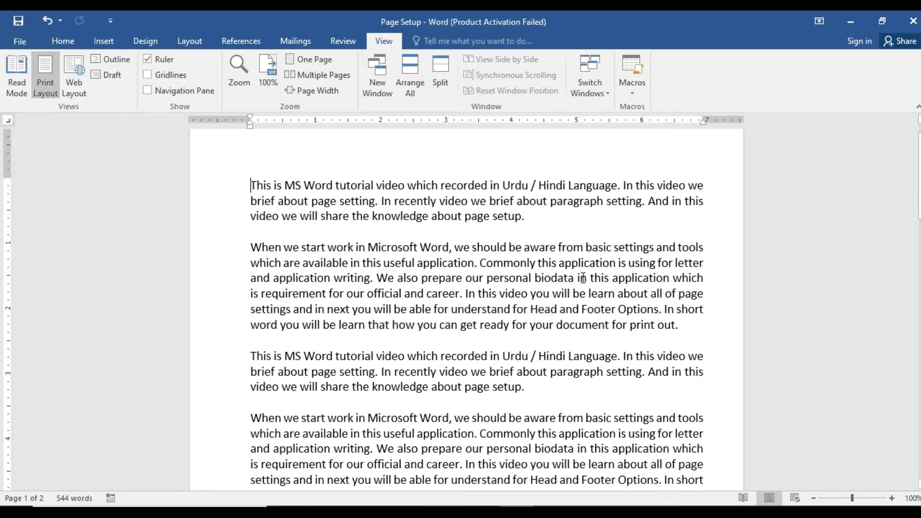
pyautogui.click(76, 82)
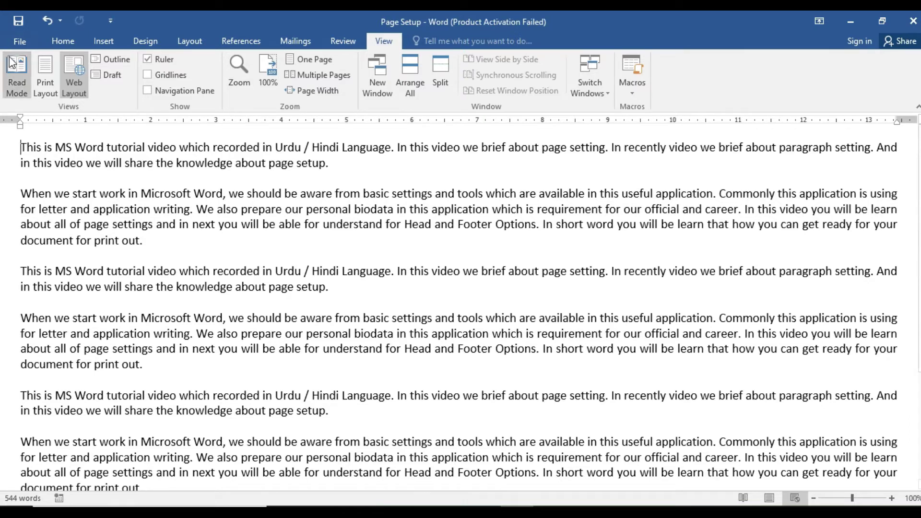
pyautogui.click(51, 76)
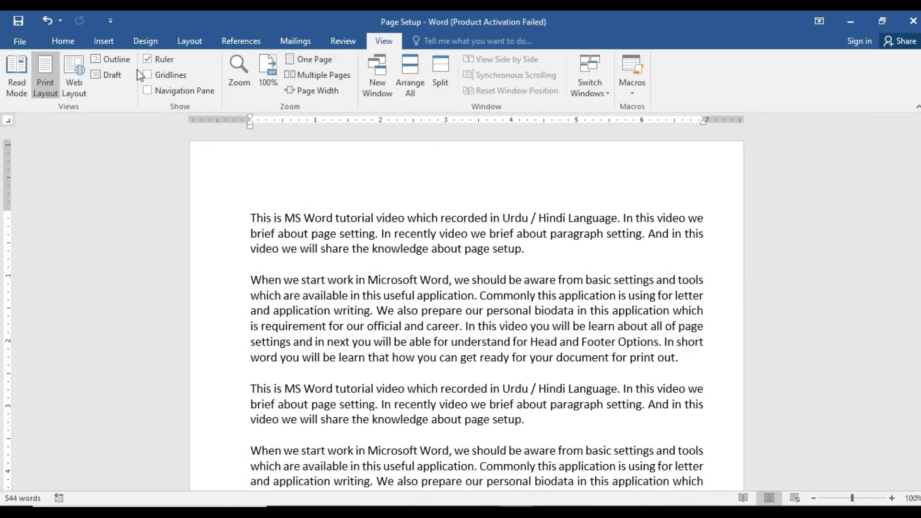
# Step: Switch to Outline view and scroll down through the bulleted paragraphs
pyautogui.click(113, 60)
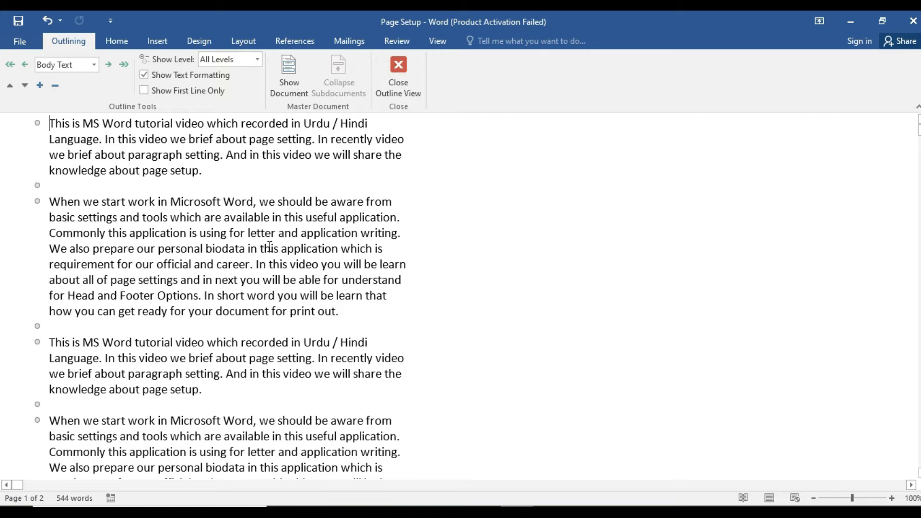
pyautogui.scroll(-1, 269, 247)
pyautogui.scroll(-3, 268, 247)
pyautogui.scroll(-1, 268, 249)
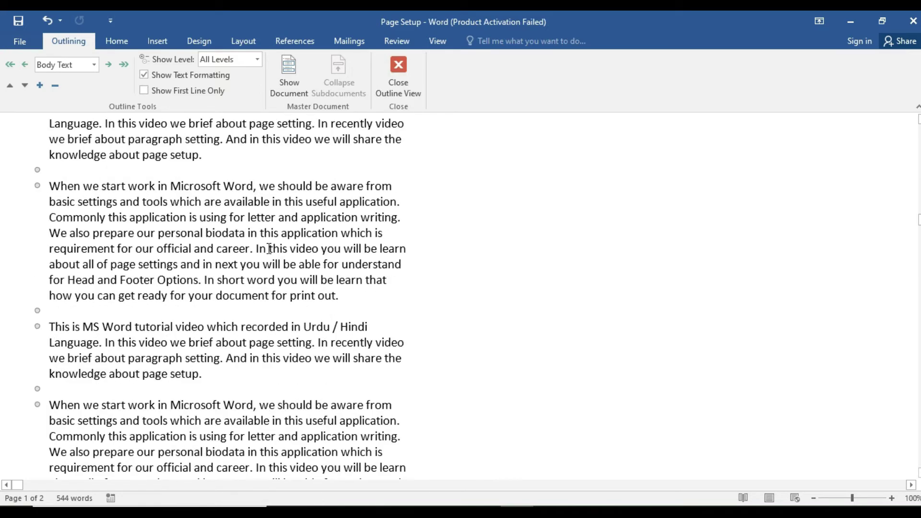
pyautogui.scroll(-3, 268, 250)
pyautogui.scroll(-4, 268, 250)
pyautogui.scroll(-3, 268, 251)
pyautogui.scroll(-2, 267, 251)
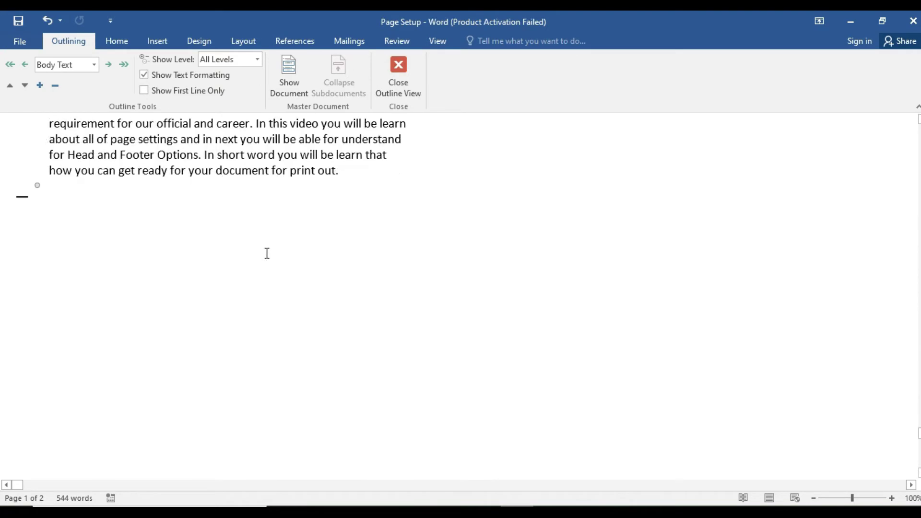
pyautogui.scroll(-2, 267, 252)
# Step: Return to the document start, review the outline again, then close Outline View
pyautogui.hotkey('ctrl', 'Home')
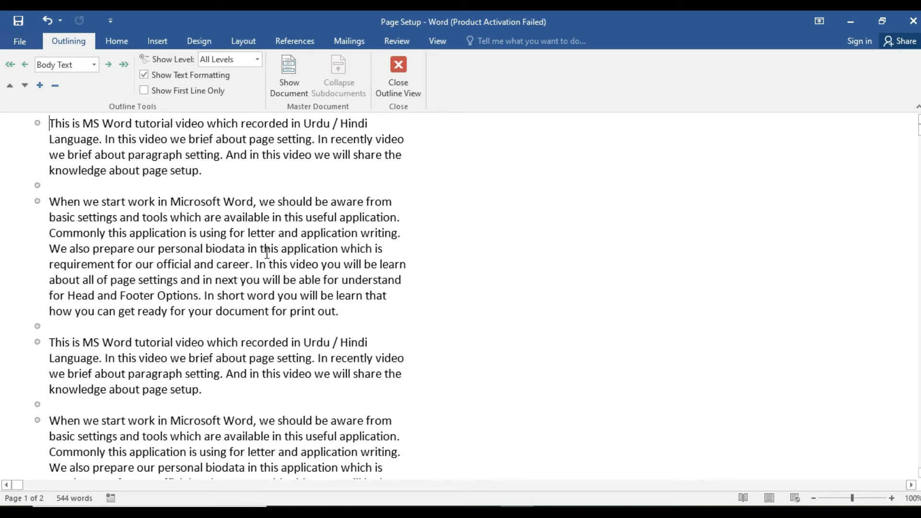
pyautogui.scroll(-1, 266, 253)
pyautogui.scroll(-1, 266, 252)
pyautogui.scroll(-4, 266, 251)
pyautogui.scroll(-1, 267, 250)
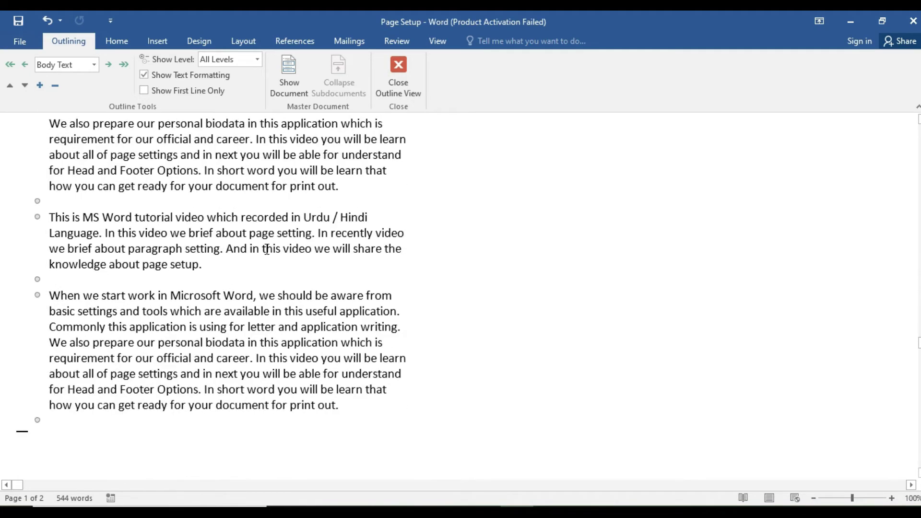
pyautogui.scroll(-5, 266, 250)
pyautogui.scroll(3, 266, 250)
pyautogui.scroll(-1, 266, 250)
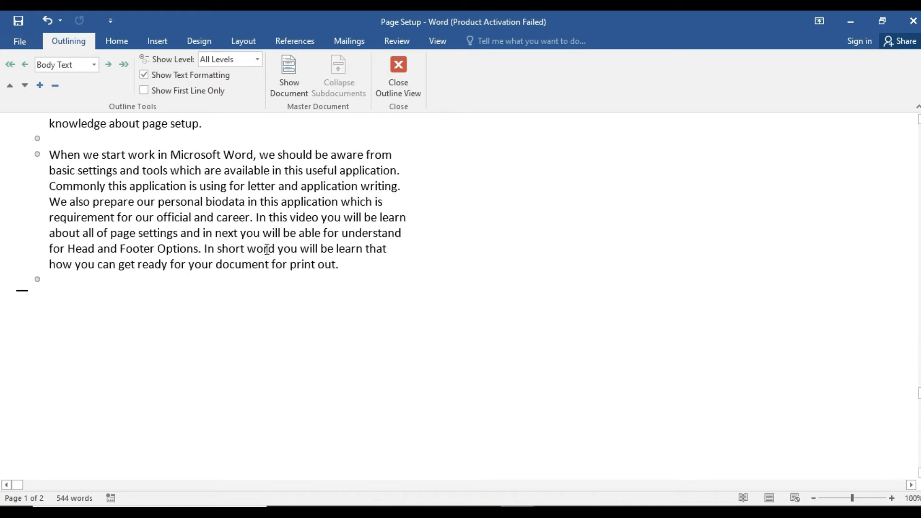
pyautogui.scroll(-2, 267, 249)
pyautogui.scroll(-1, 267, 249)
pyautogui.scroll(-1, 267, 250)
pyautogui.scroll(5, 266, 250)
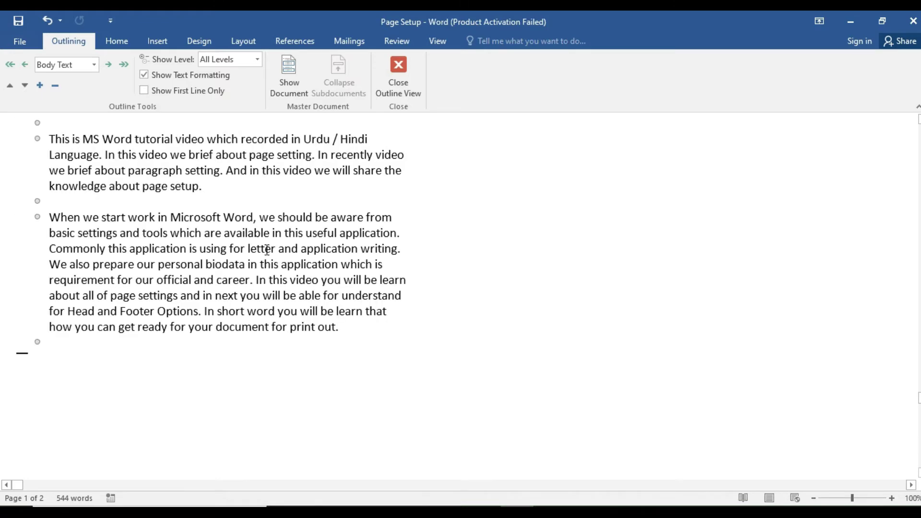
pyautogui.scroll(-2, 266, 250)
pyautogui.scroll(1, 266, 250)
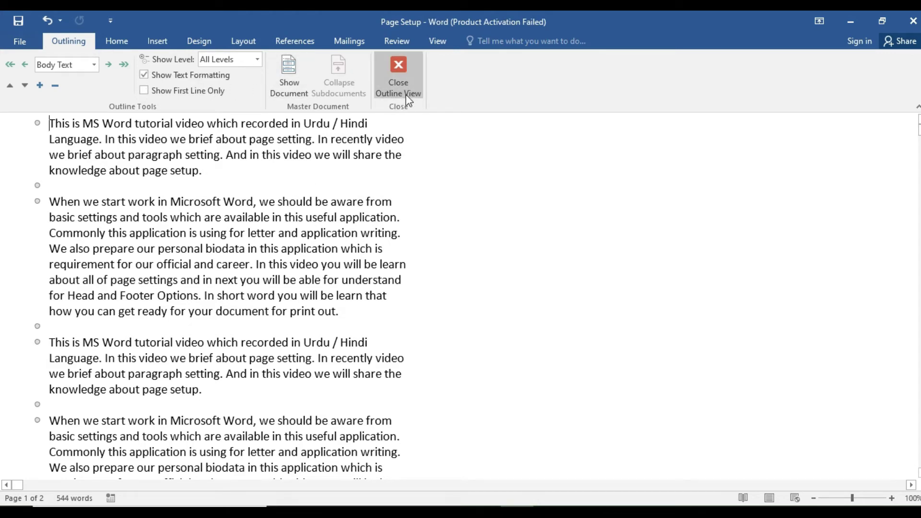
pyautogui.click(402, 70)
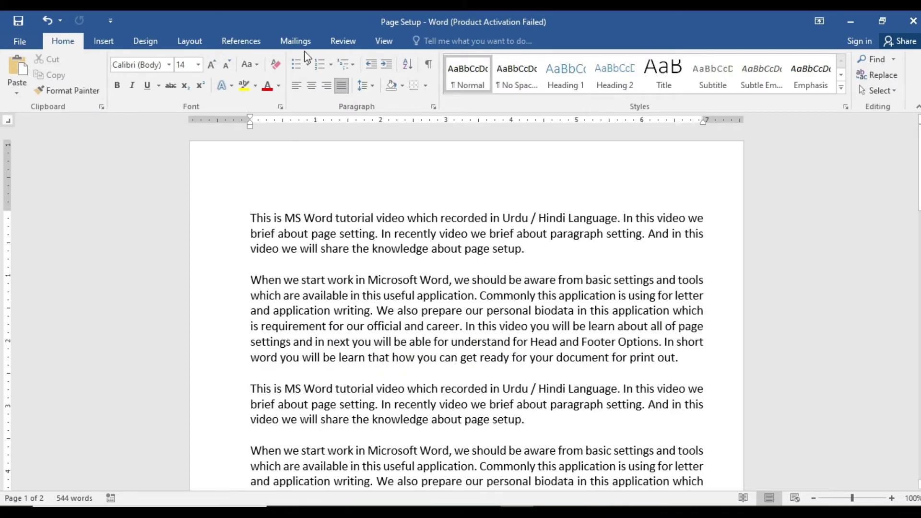
# Step: Switch the document to Draft view from the View tab
pyautogui.click(384, 43)
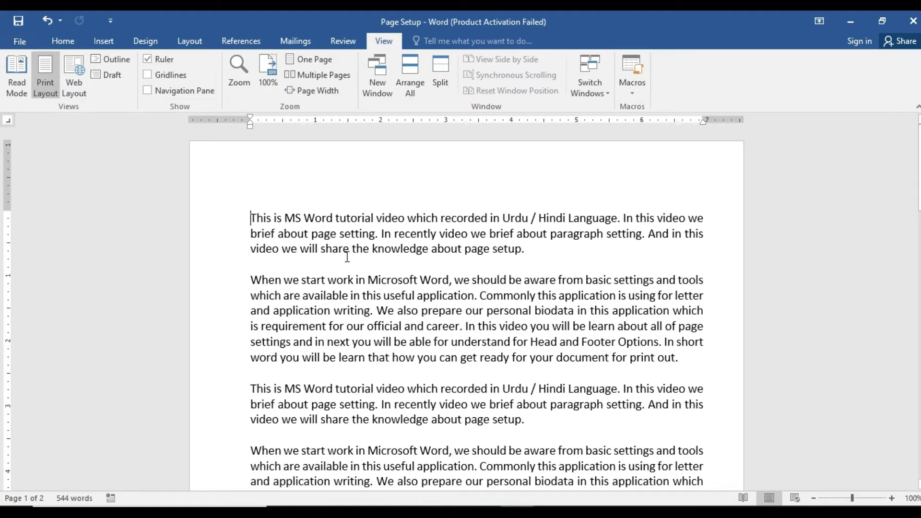
pyautogui.click(113, 77)
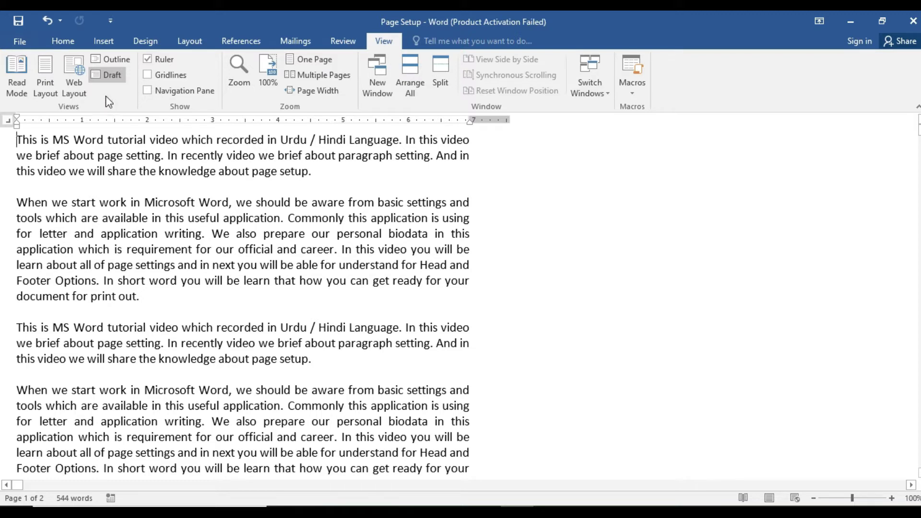
# Step: Toggle between Print Layout and Draft, then return to Print Layout with Ctrl+Alt+P
pyautogui.click(43, 74)
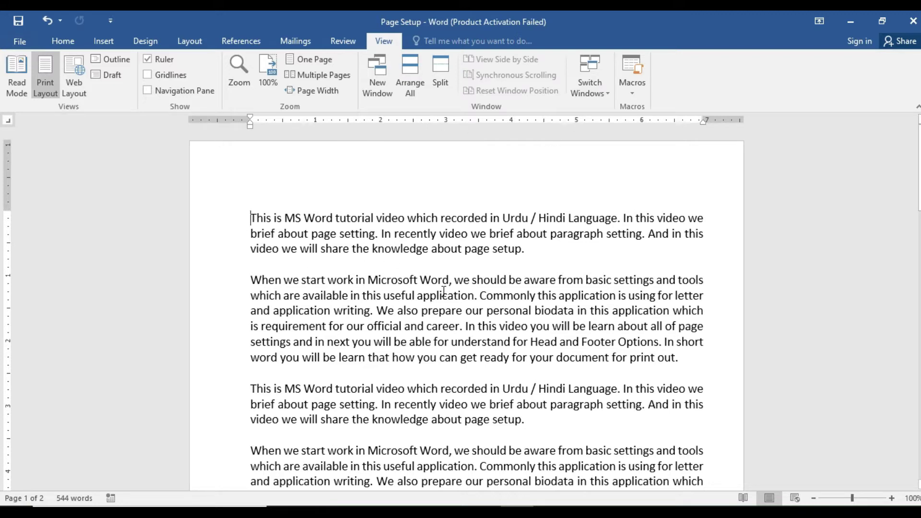
pyautogui.click(111, 74)
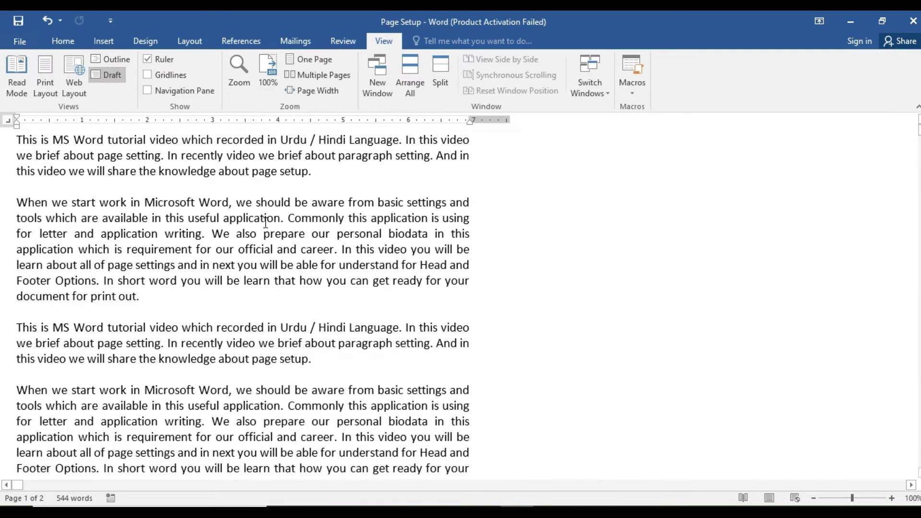
pyautogui.click(472, 144)
pyautogui.hotkey('ctrl', 'alt', 'p')
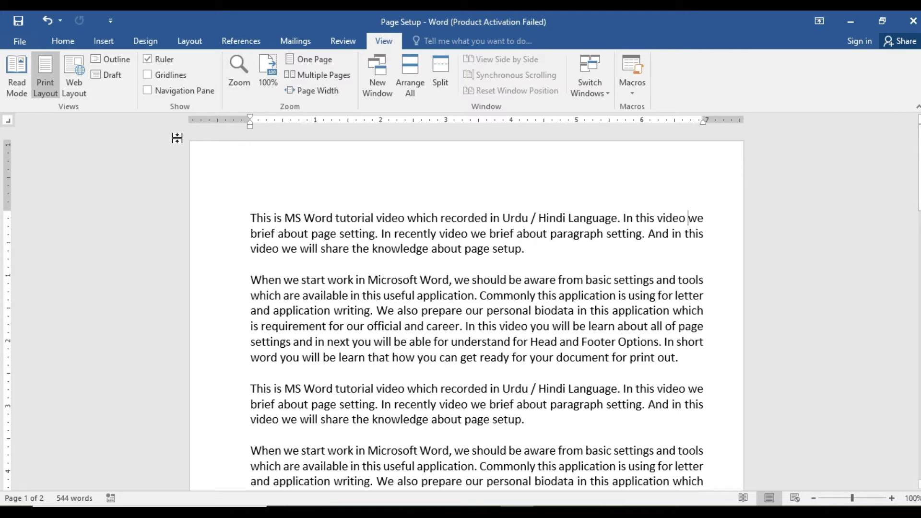
pyautogui.click(148, 60)
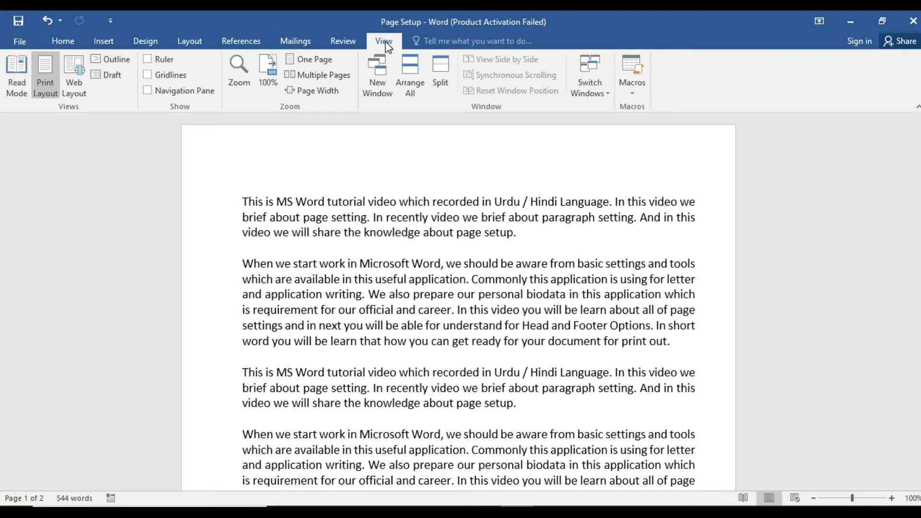
pyautogui.click(148, 60)
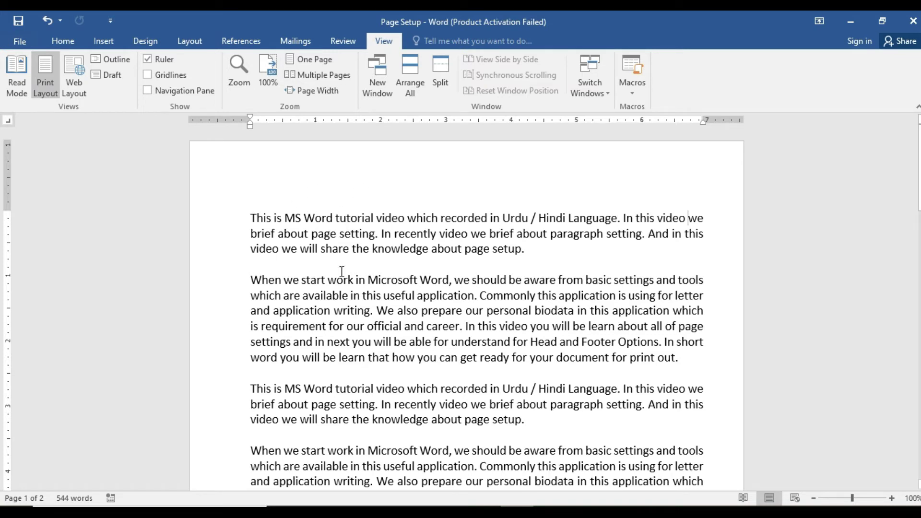
pyautogui.click(147, 75)
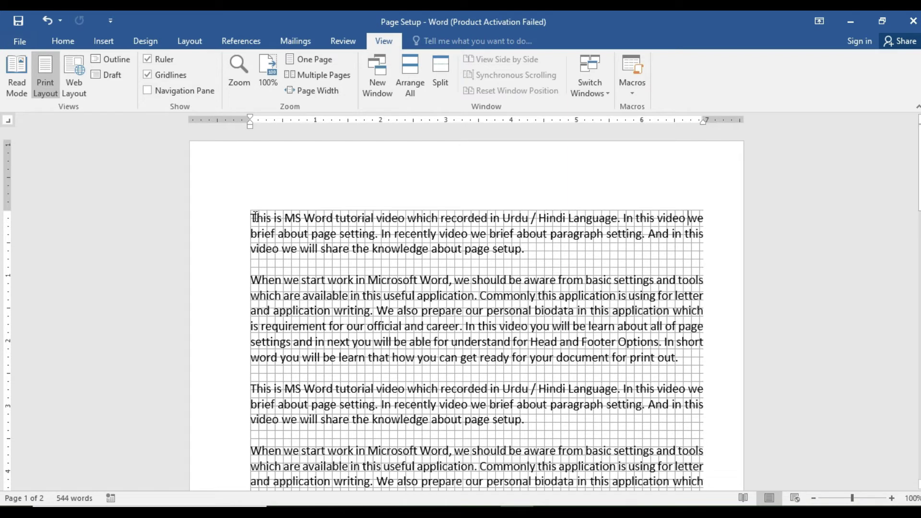
pyautogui.moveTo(251, 218); pyautogui.dragTo(272, 217)
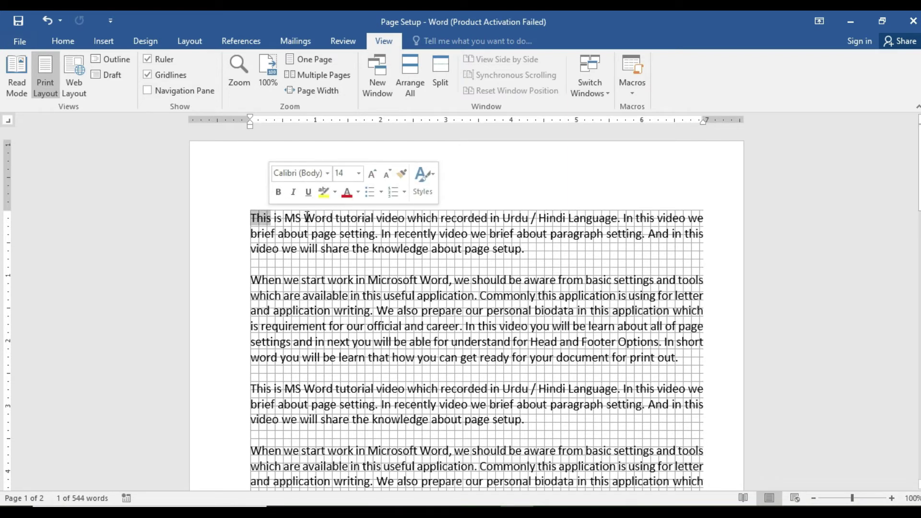
pyautogui.moveTo(304, 219); pyautogui.dragTo(334, 218)
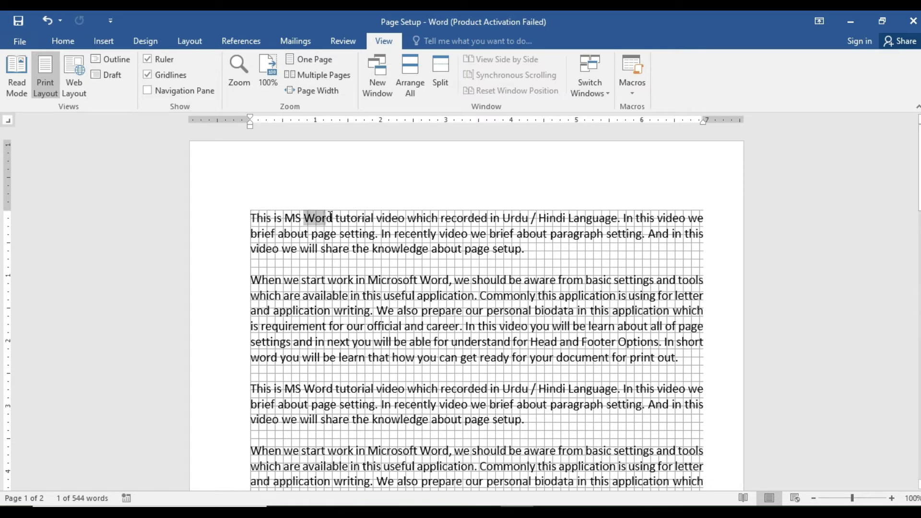
pyautogui.moveTo(252, 218); pyautogui.dragTo(295, 218)
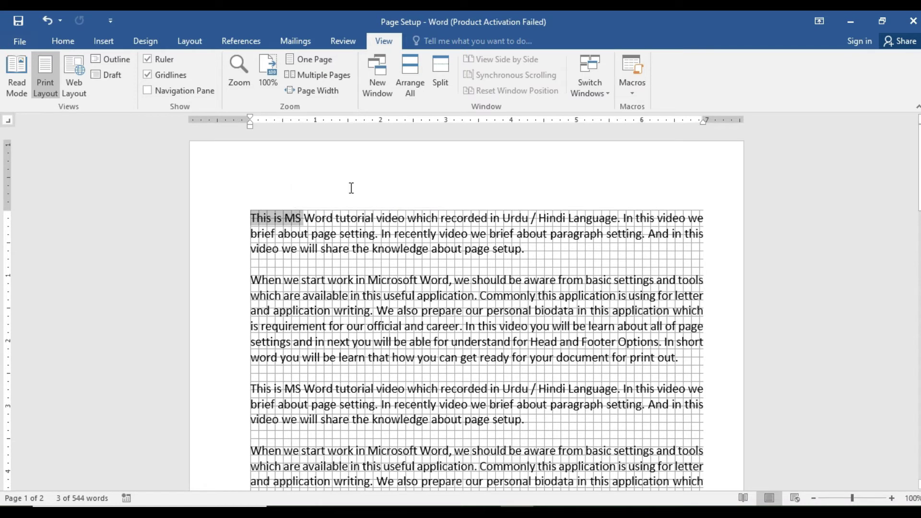
pyautogui.click(319, 261)
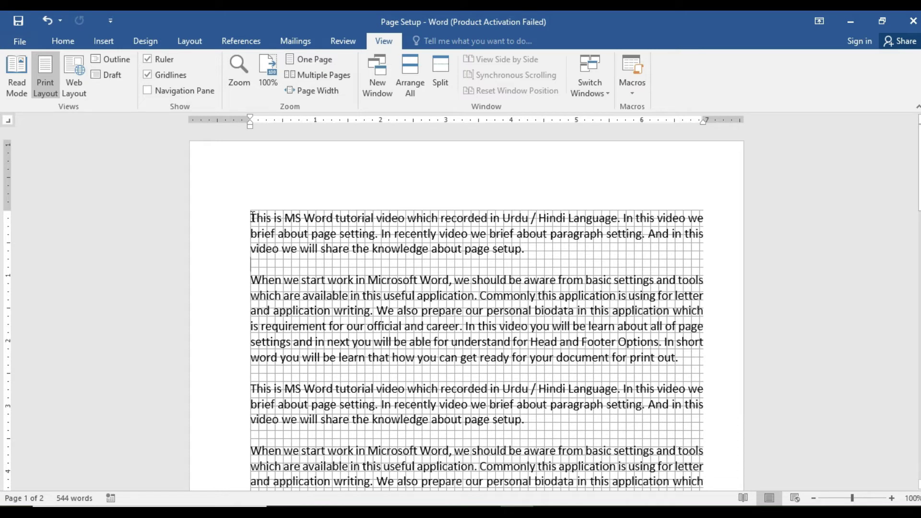
pyautogui.moveTo(253, 218); pyautogui.dragTo(518, 261)
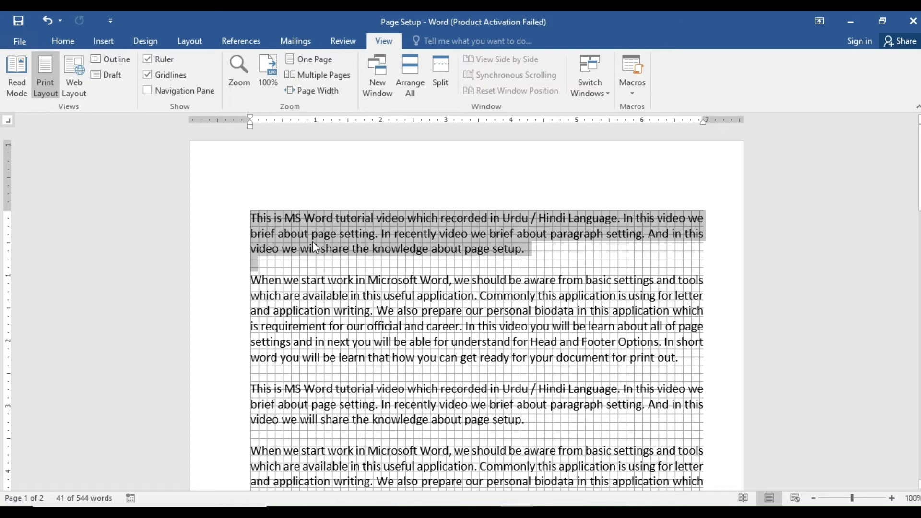
pyautogui.click(306, 254)
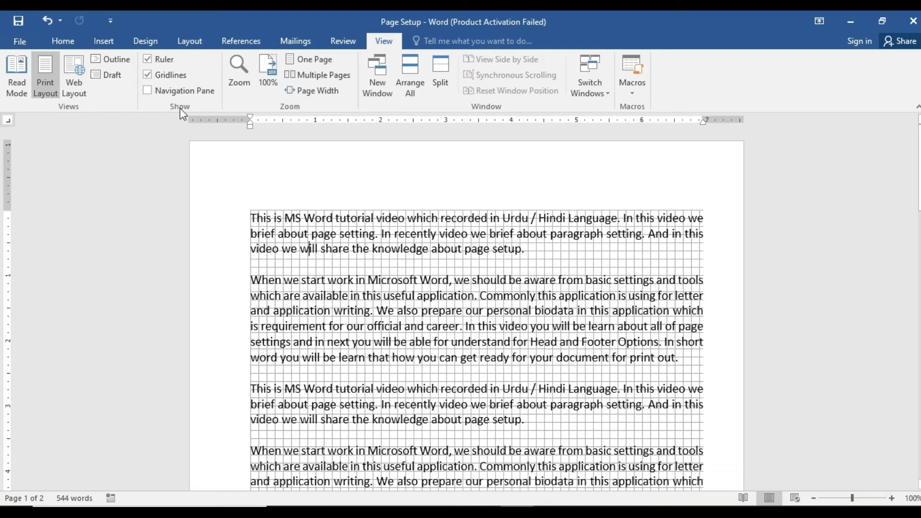
# Step: Turn off Gridlines, show the Navigation Pane, and search the document for 'word'
pyautogui.click(148, 76)
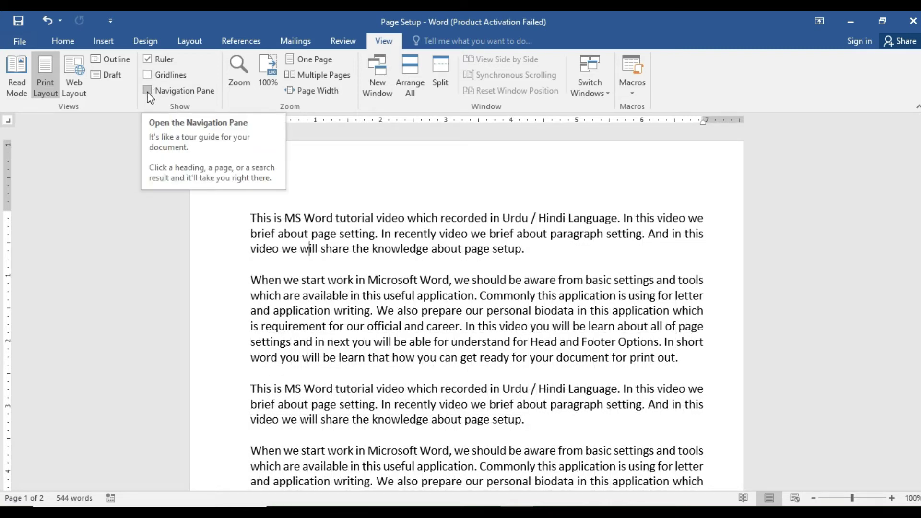
pyautogui.click(148, 92)
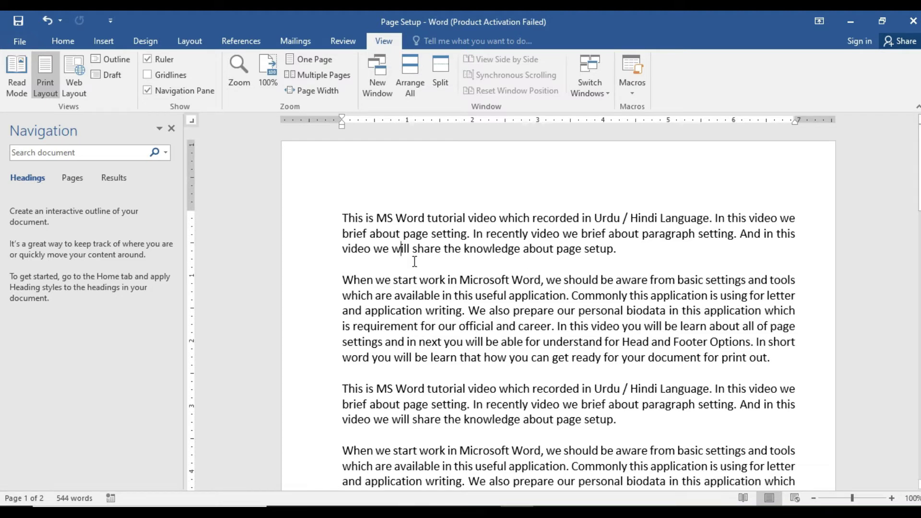
pyautogui.click(66, 153)
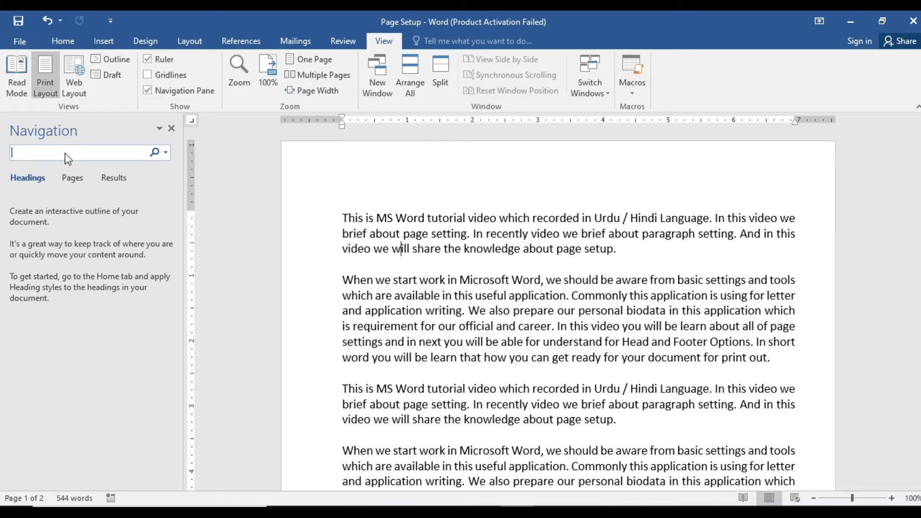
pyautogui.write('word')
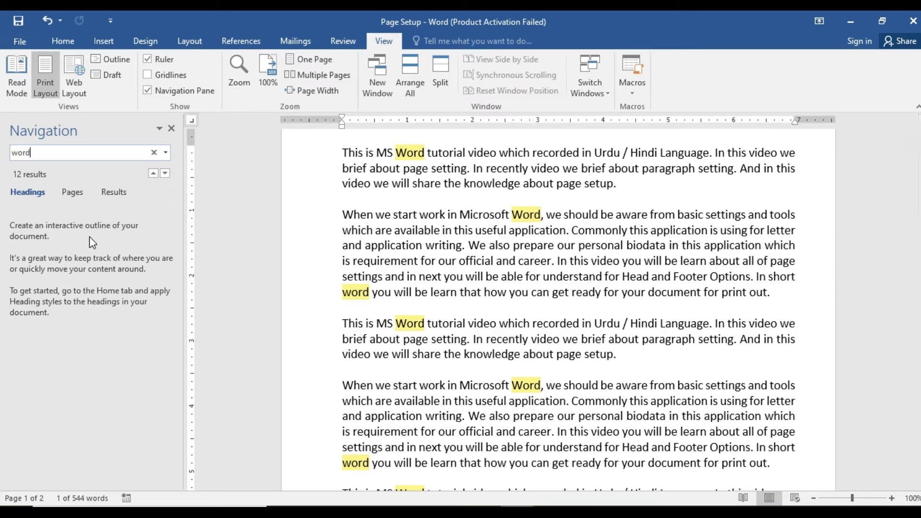
# Step: Scroll through the text to review the 12 highlighted 'word' matches
pyautogui.scroll(3, 481, 397)
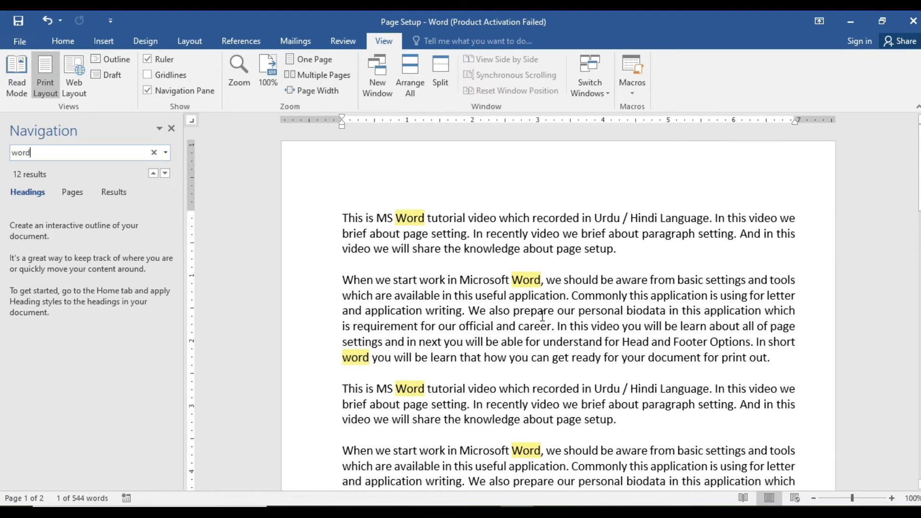
pyautogui.scroll(-3, 532, 329)
pyautogui.scroll(-4, 530, 332)
pyautogui.scroll(-5, 530, 335)
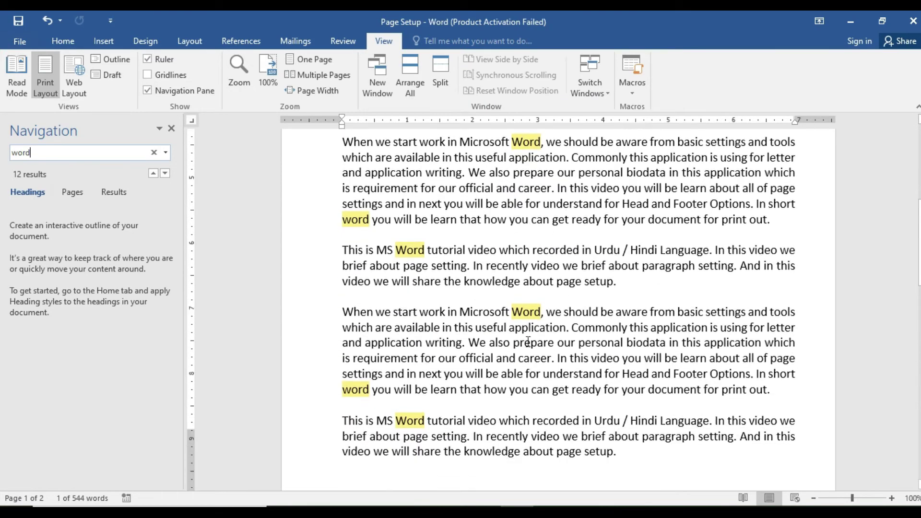
pyautogui.scroll(-4, 527, 342)
pyautogui.scroll(-5, 528, 341)
pyautogui.scroll(-4, 528, 342)
pyautogui.scroll(-3, 528, 342)
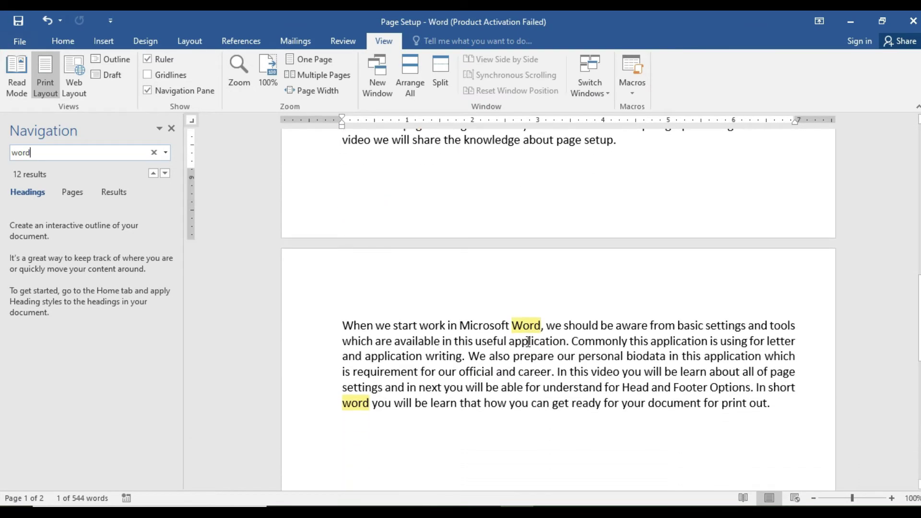
pyautogui.scroll(3, 525, 345)
pyautogui.scroll(8, 520, 352)
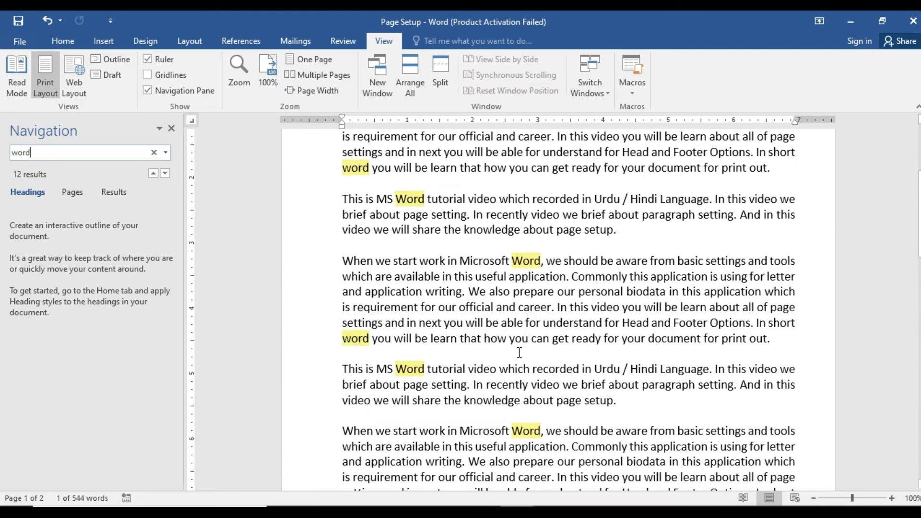
pyautogui.scroll(8, 518, 356)
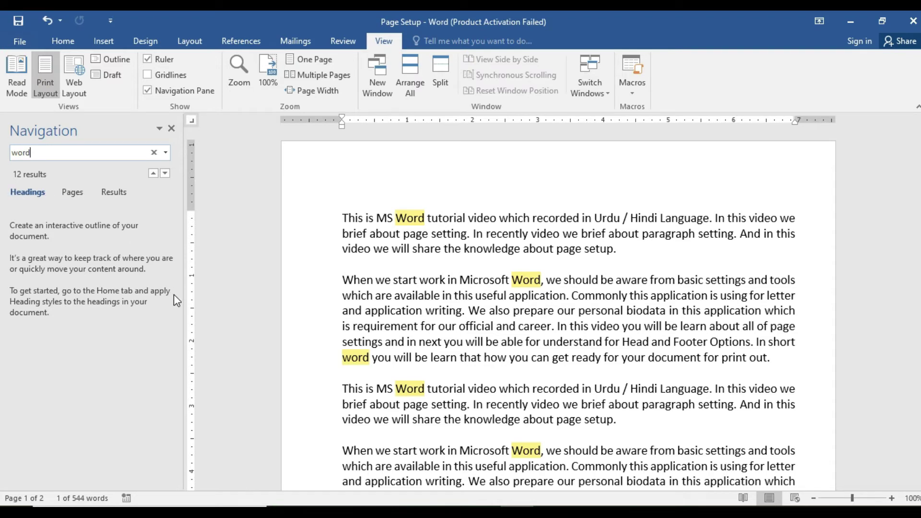
# Step: Advance the search to match 3 of 12 for 'word'
pyautogui.press('Return')
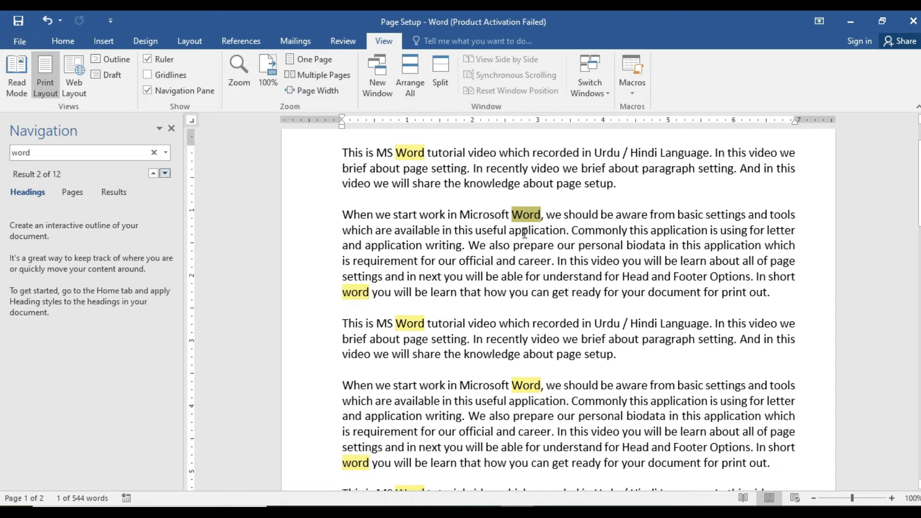
pyautogui.press('Return')
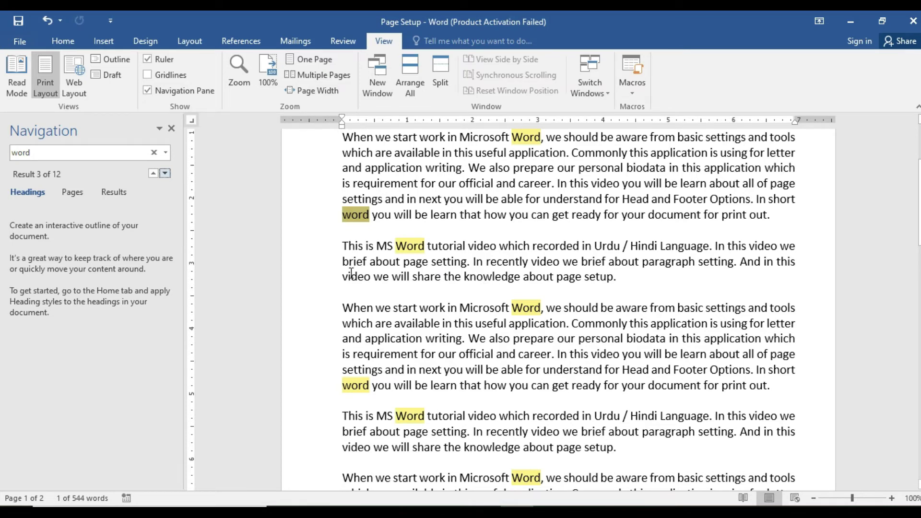
pyautogui.scroll(1, 351, 272)
pyautogui.scroll(2, 351, 272)
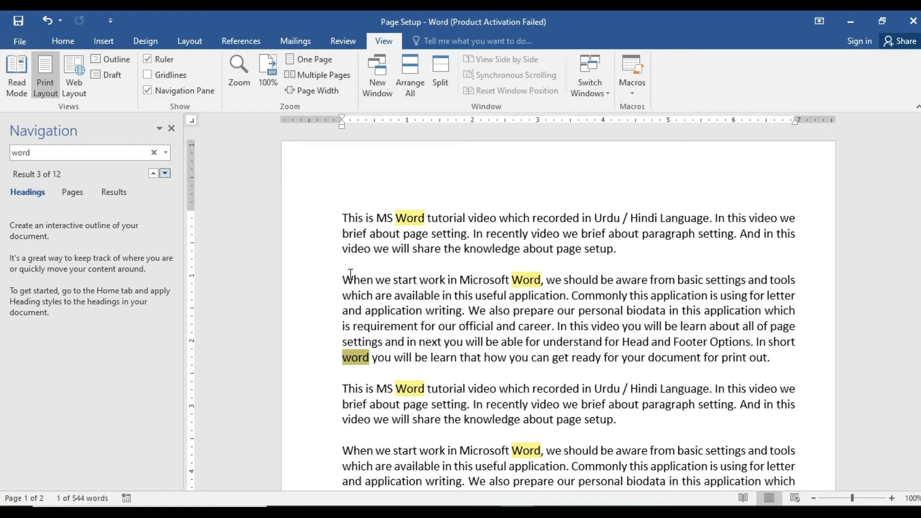
# Step: Select 'Word' in the opening line, in the second paragraph, and at line six's start
pyautogui.doubleClick(398, 217)
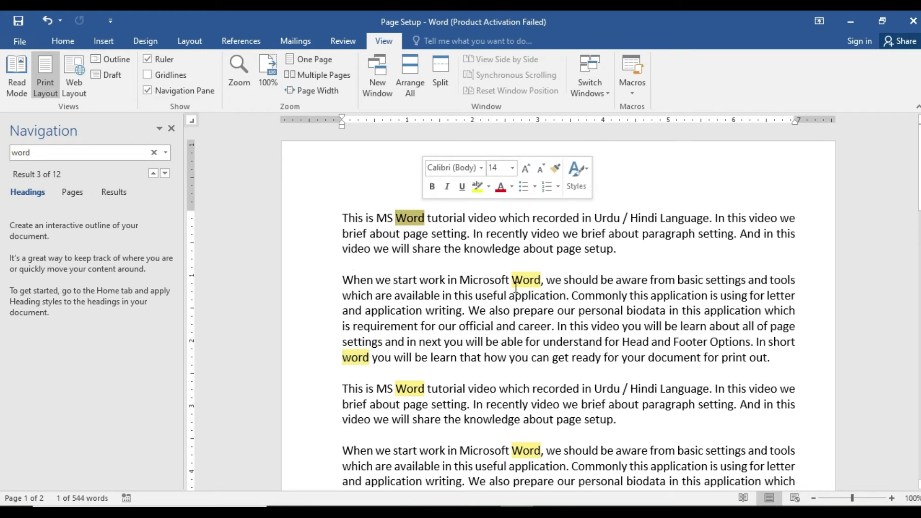
pyautogui.moveTo(512, 280); pyautogui.dragTo(544, 279)
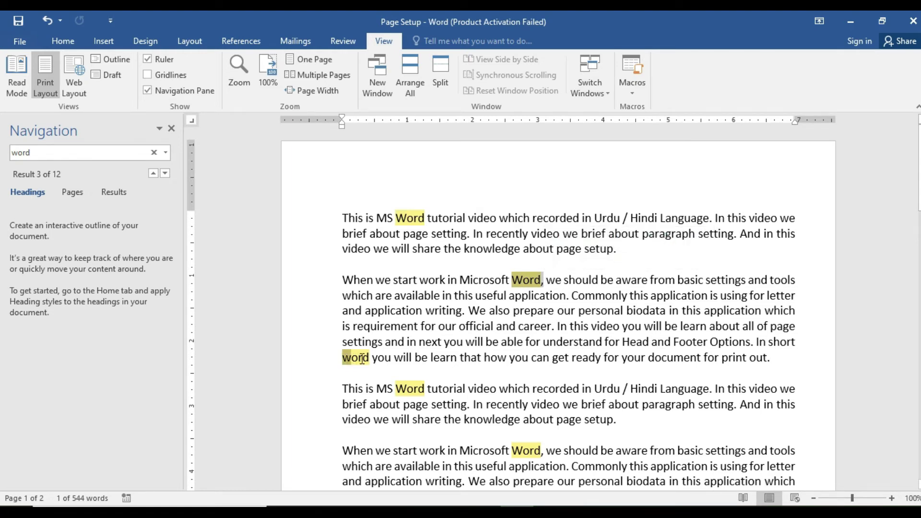
pyautogui.moveTo(343, 358); pyautogui.dragTo(367, 359)
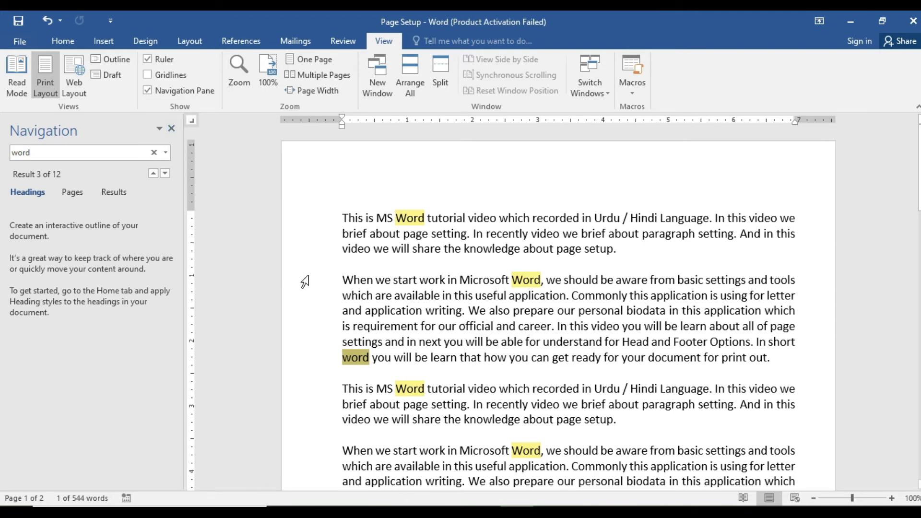
# Step: Show page thumbnails in the Navigation pane, scrolling through both pages and back to the top
pyautogui.click(70, 193)
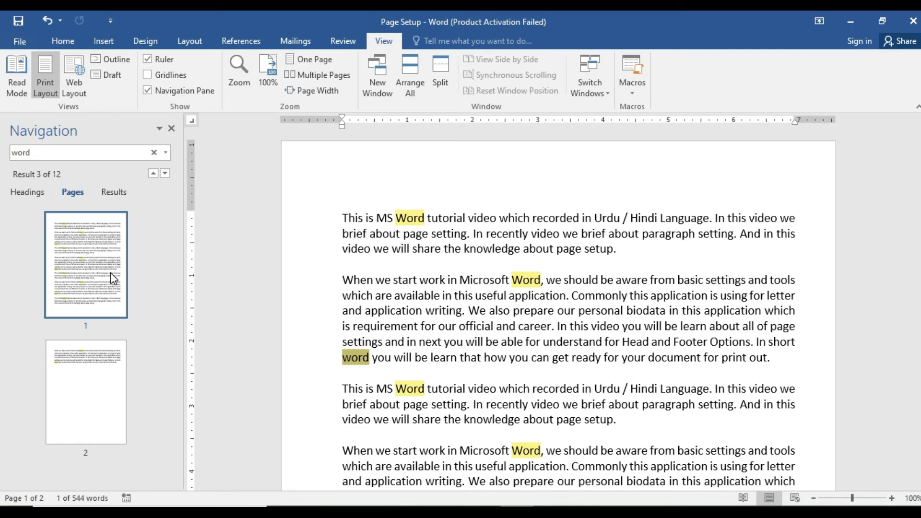
pyautogui.scroll(-3, 585, 383)
pyautogui.scroll(-3, 586, 382)
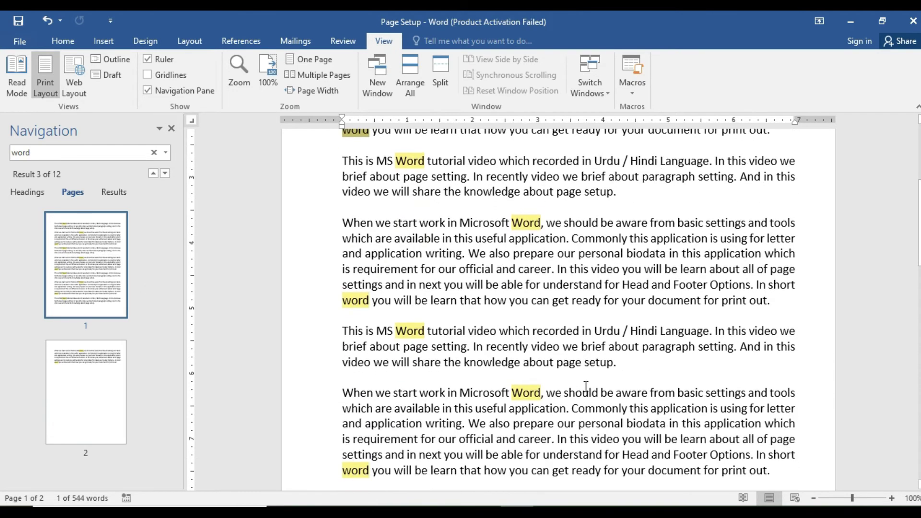
pyautogui.scroll(-4, 575, 374)
pyautogui.scroll(-1, 575, 374)
pyautogui.scroll(-3, 555, 360)
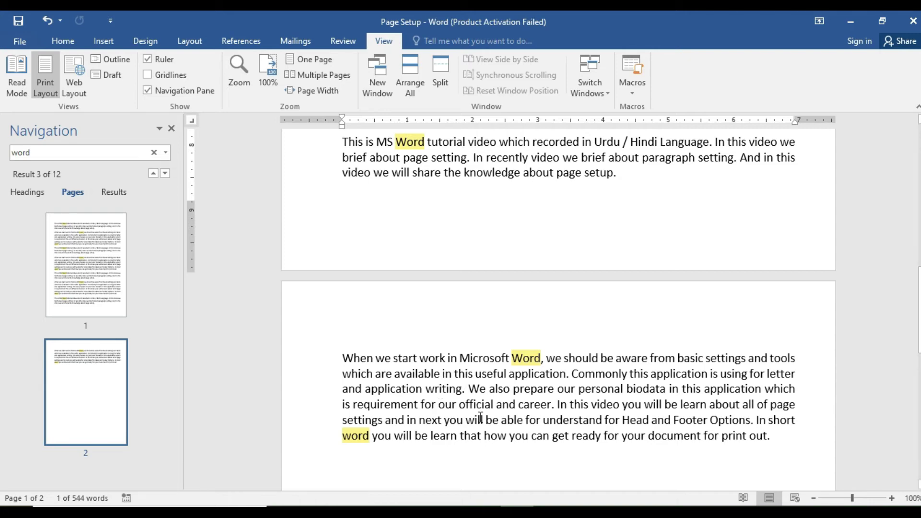
pyautogui.scroll(2, 480, 418)
pyautogui.scroll(5, 480, 418)
pyautogui.scroll(4, 480, 418)
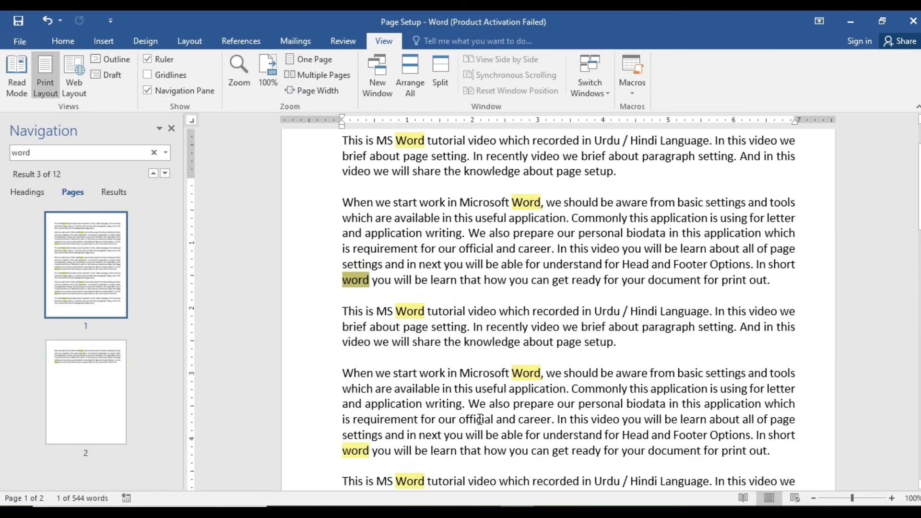
pyautogui.scroll(3, 479, 420)
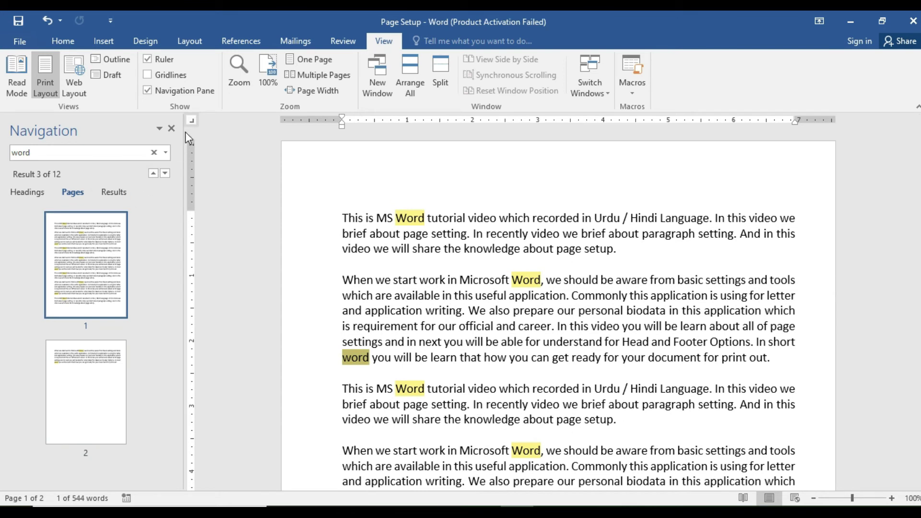
# Step: Show search results as snippets and change the search term to 'page'
pyautogui.click(115, 192)
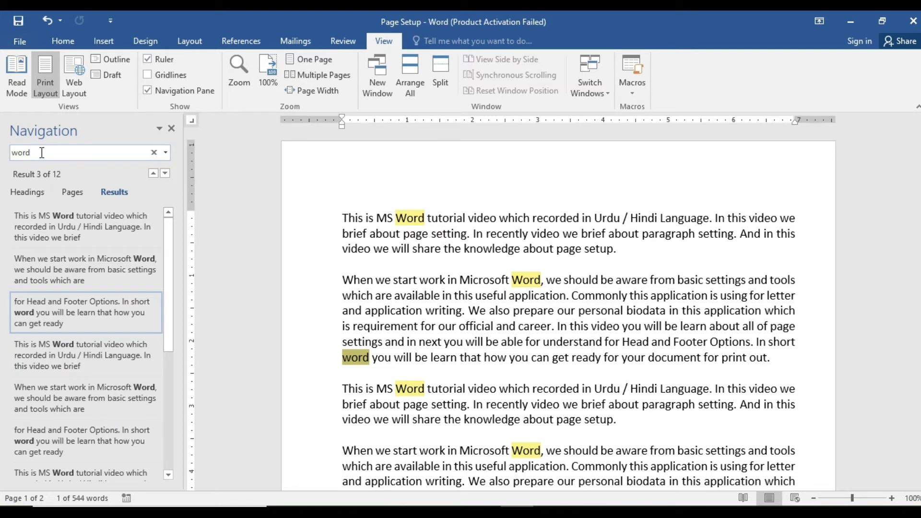
pyautogui.moveTo(32, 152); pyautogui.dragTo(10, 151)
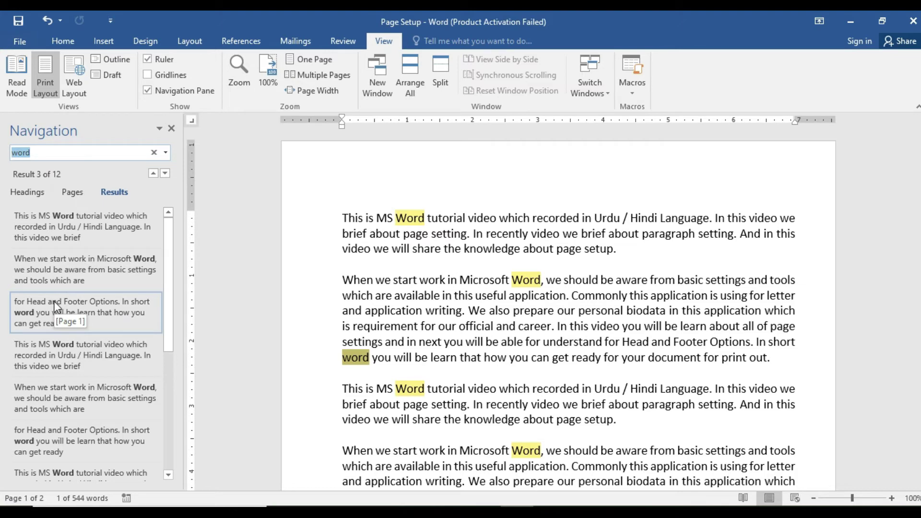
pyautogui.write('pa')
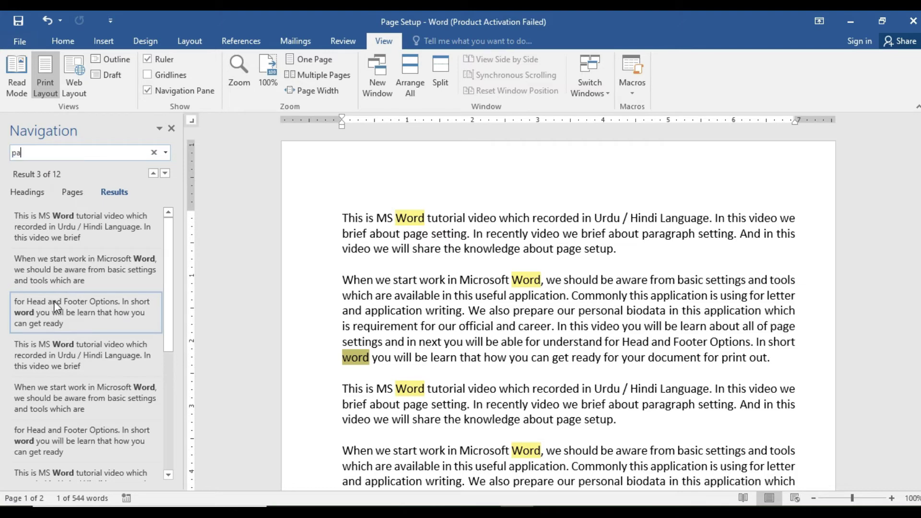
pyautogui.write('ge')
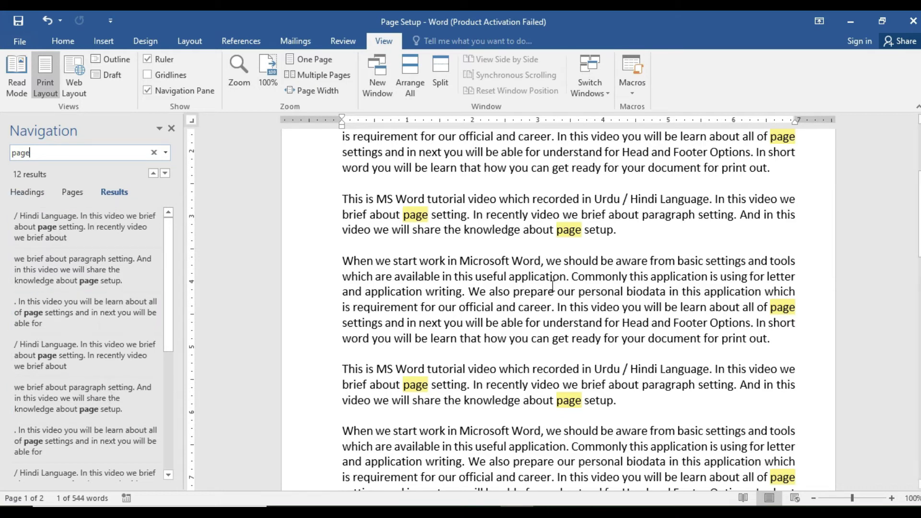
# Step: Close the navigation pane, clearing the 'page' search highlights
pyautogui.scroll(-2, 626, 272)
pyautogui.scroll(3, 625, 271)
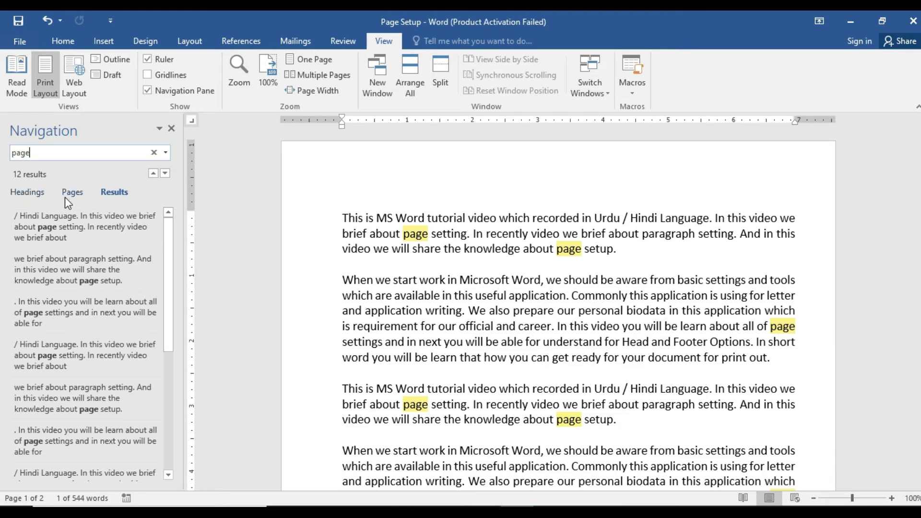
pyautogui.click(171, 128)
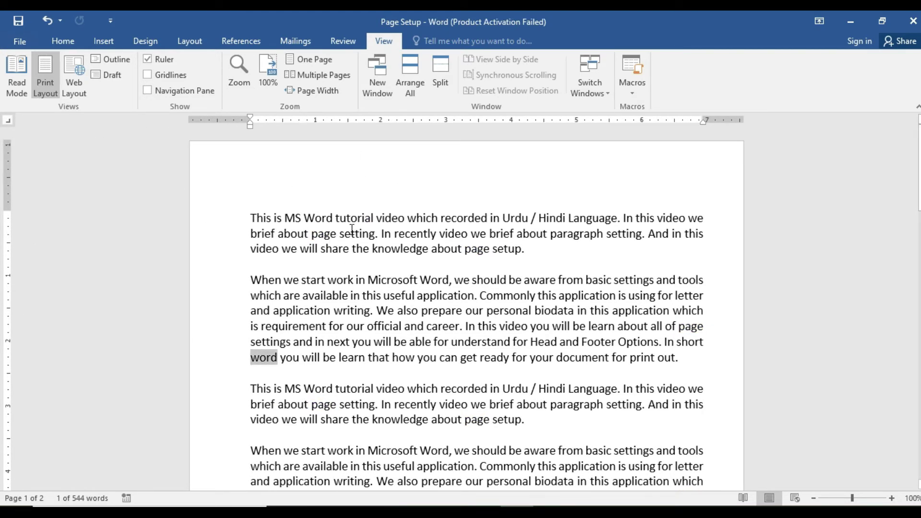
pyautogui.click(254, 221)
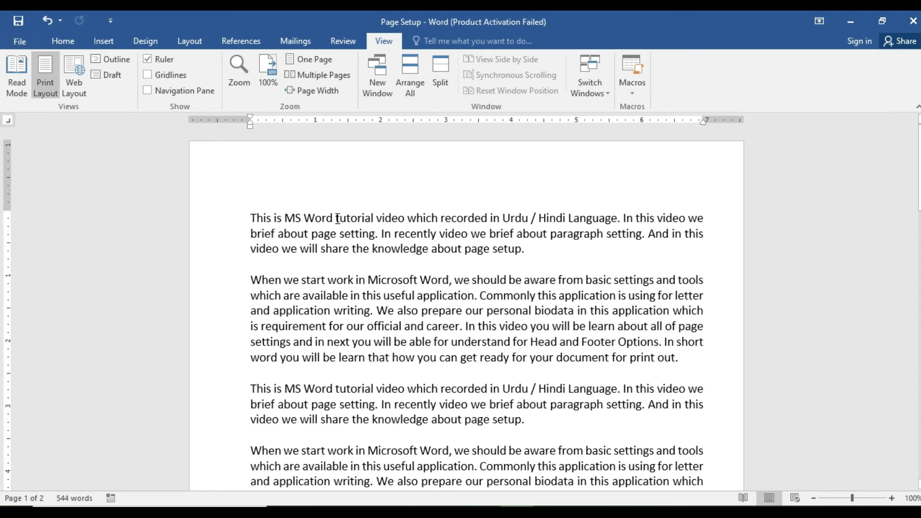
# Step: Preview zoom at 200%, 100% and 75% in the Zoom dialog, then apply 300%
pyautogui.click(239, 68)
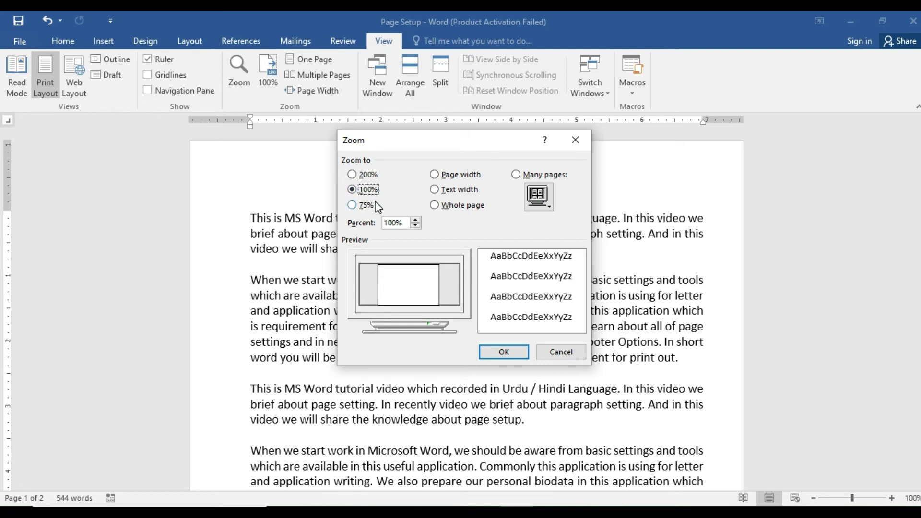
pyautogui.click(366, 177)
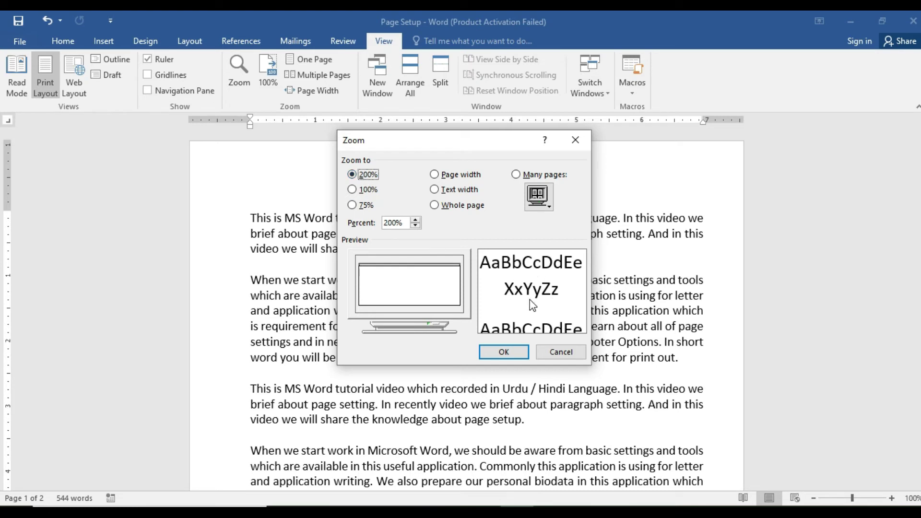
pyautogui.click(366, 190)
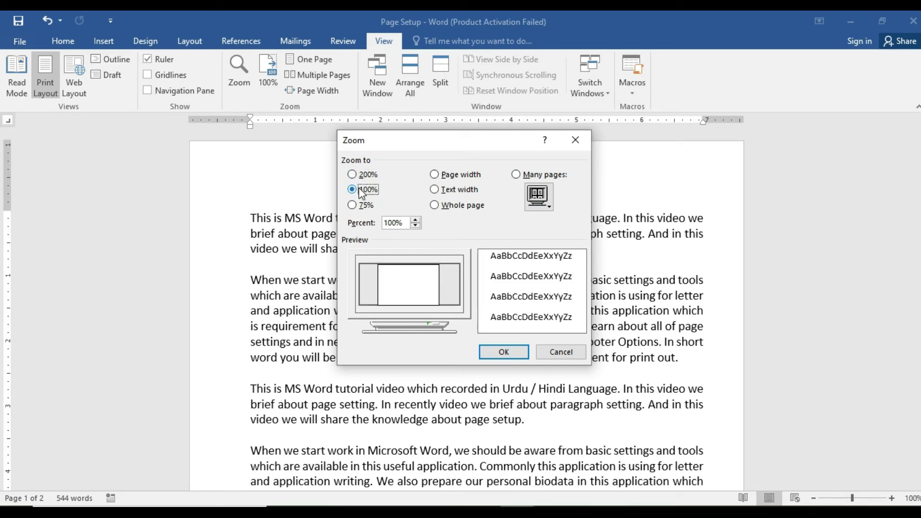
pyautogui.click(364, 207)
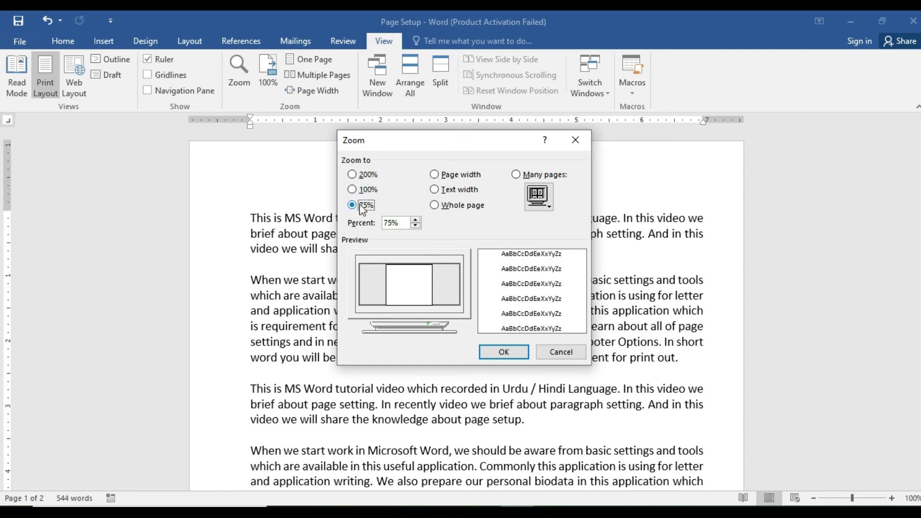
pyautogui.click(365, 189)
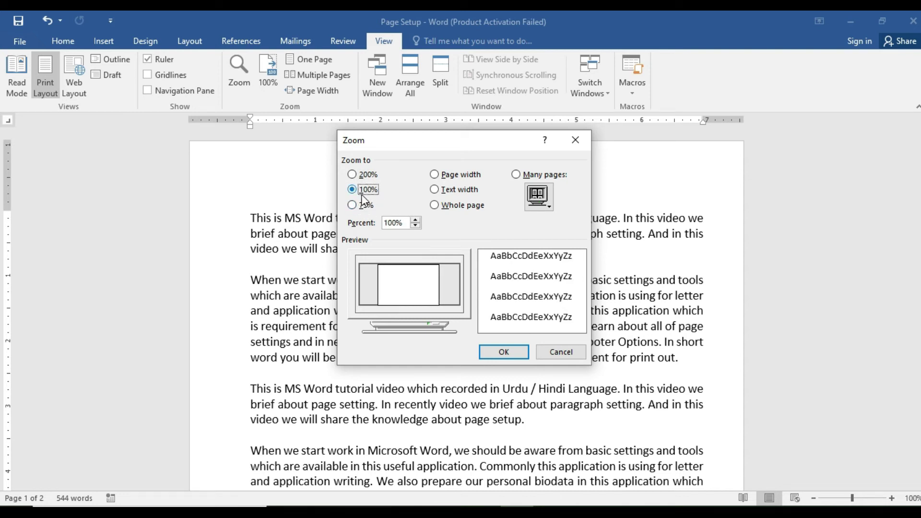
pyautogui.doubleClick(407, 223)
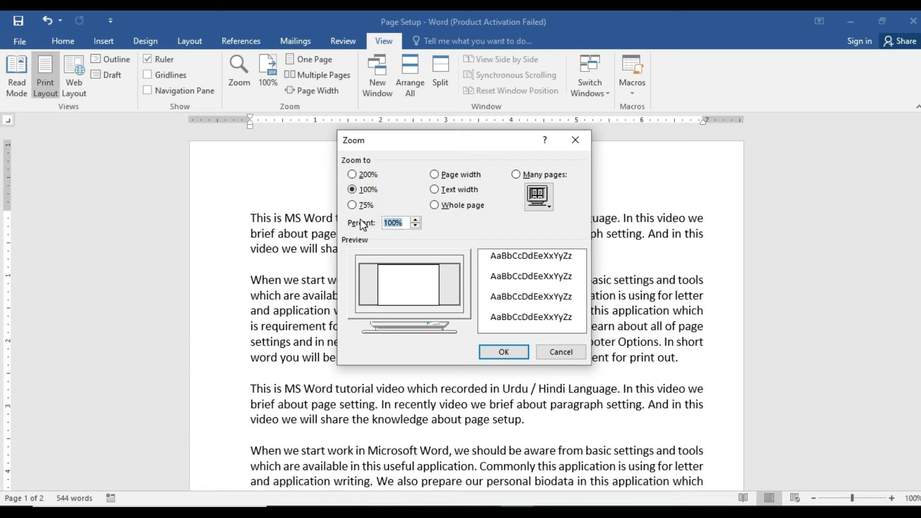
pyautogui.write('300')
pyautogui.click(415, 219)
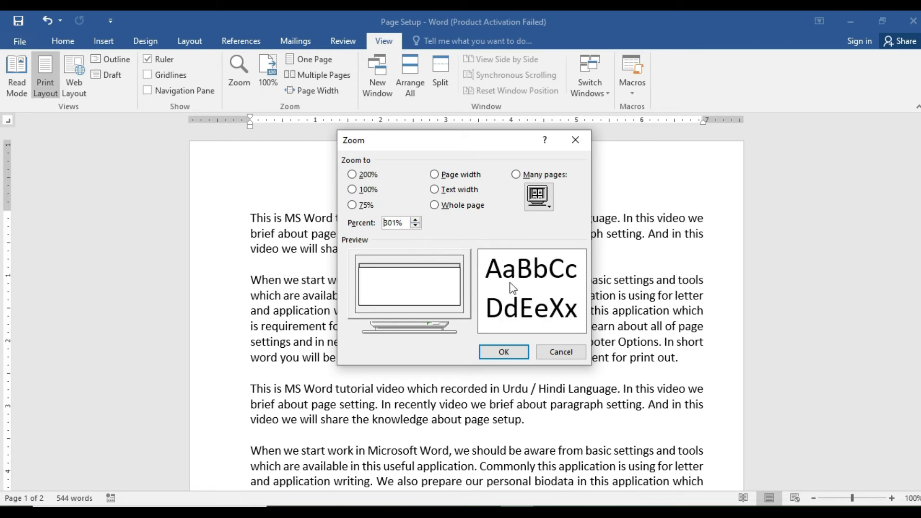
pyautogui.click(415, 225)
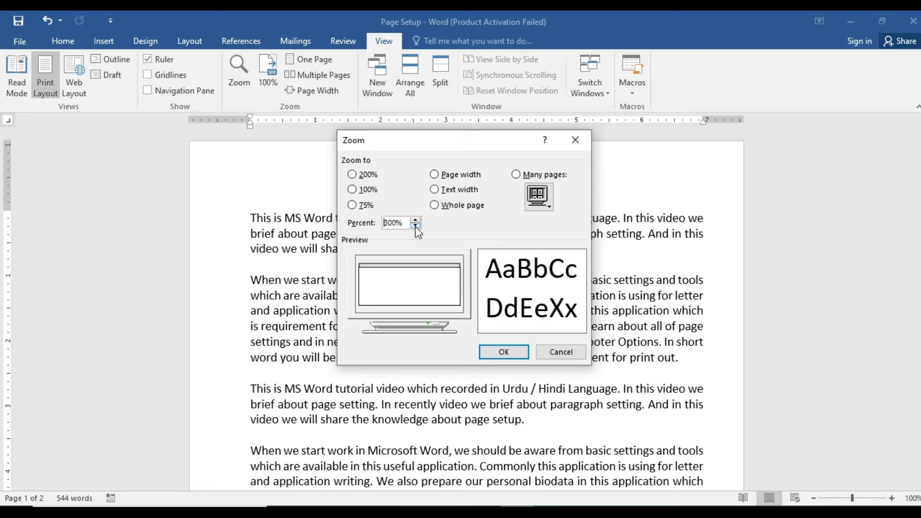
pyautogui.click(505, 352)
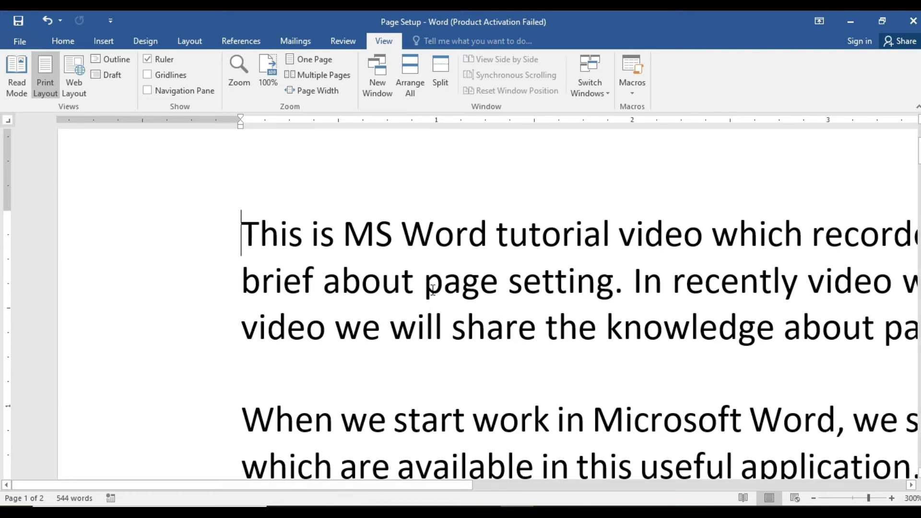
# Step: Zoom to 100%, then One Page, then Multiple Pages, and settle back on One Page
pyautogui.click(269, 69)
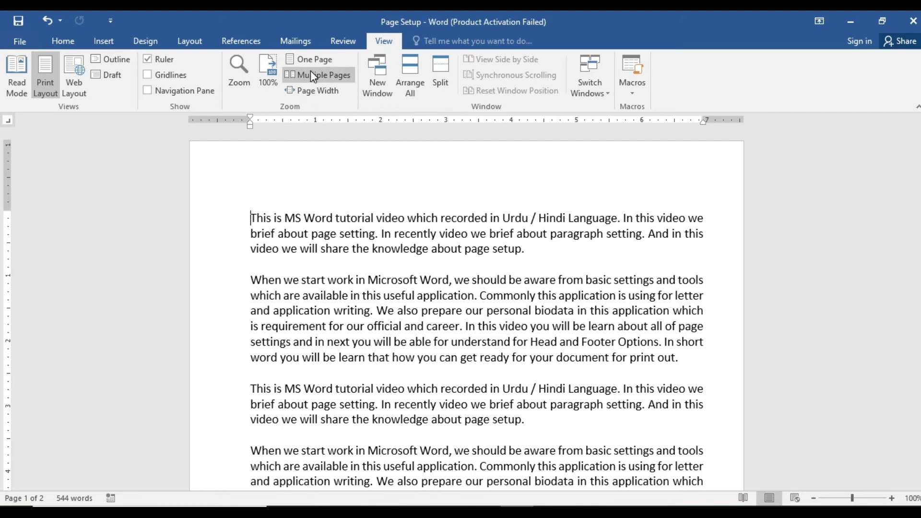
pyautogui.click(315, 61)
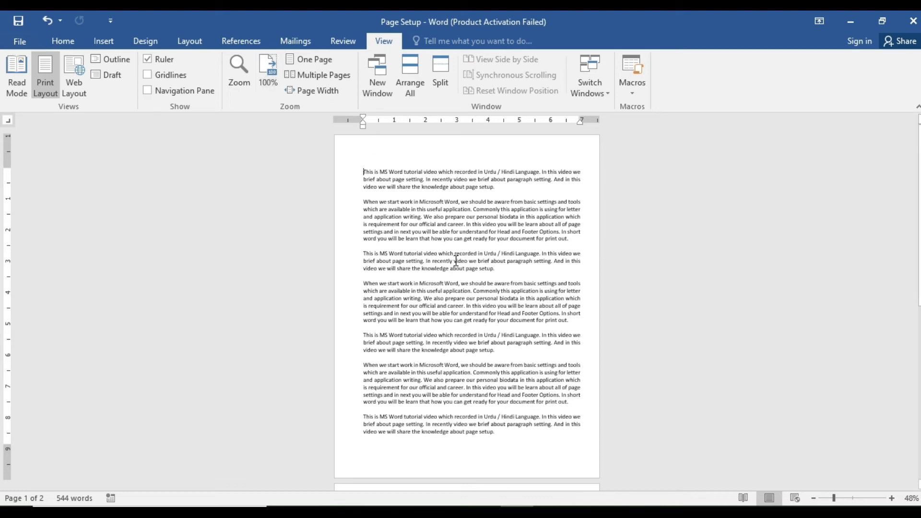
pyautogui.click(316, 76)
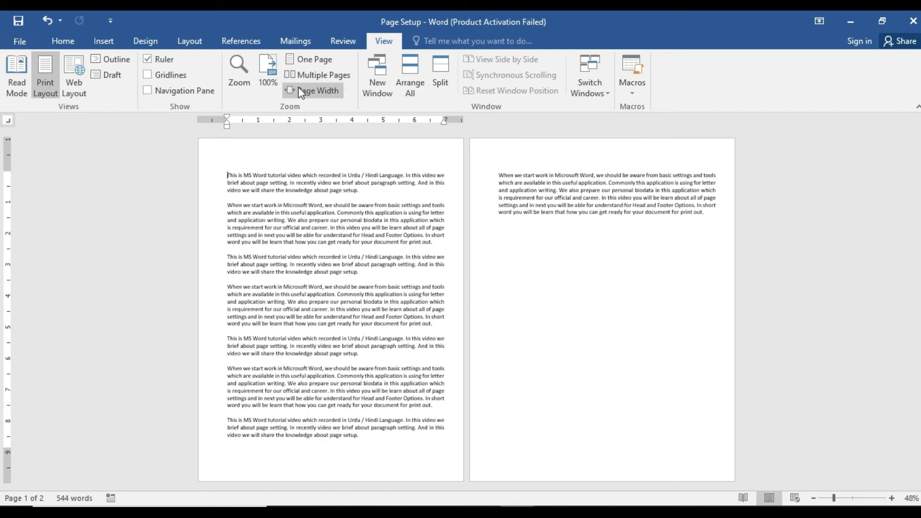
pyautogui.click(307, 61)
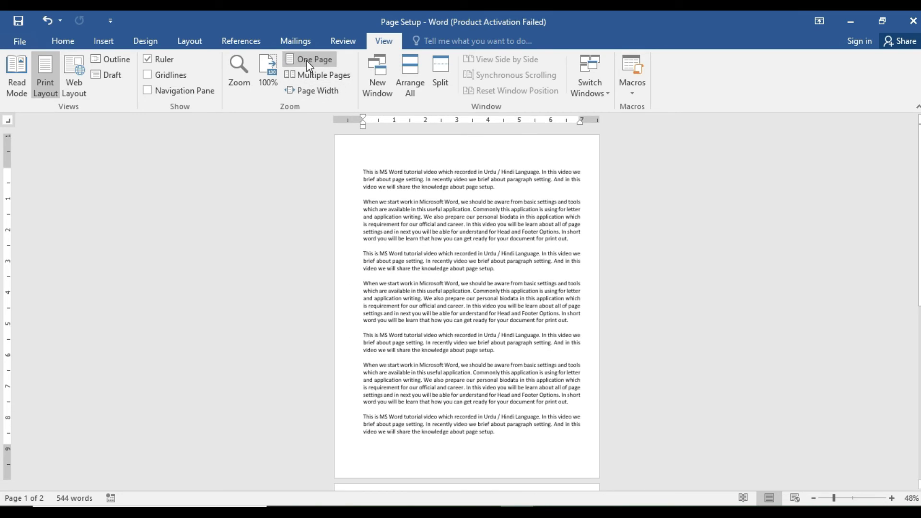
# Step: Stretch the document to Page Width, then set it back to 100% zoom
pyautogui.click(316, 95)
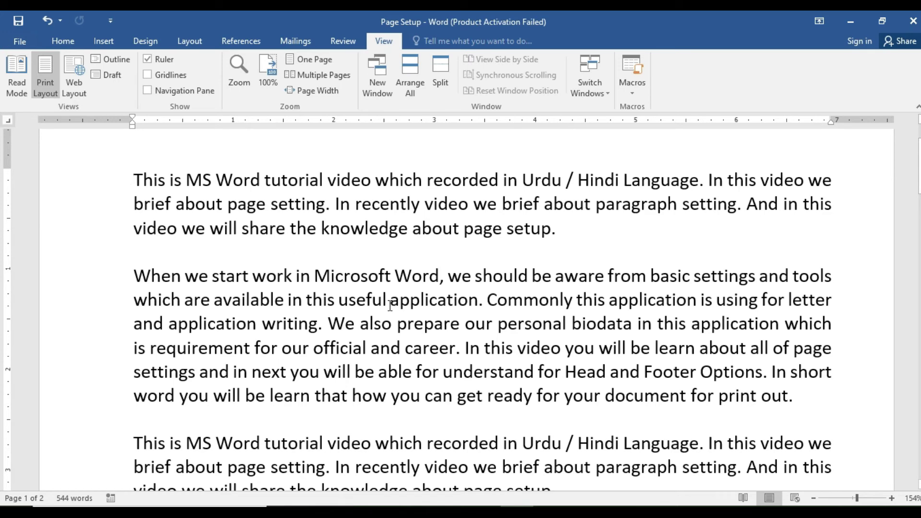
pyautogui.click(263, 67)
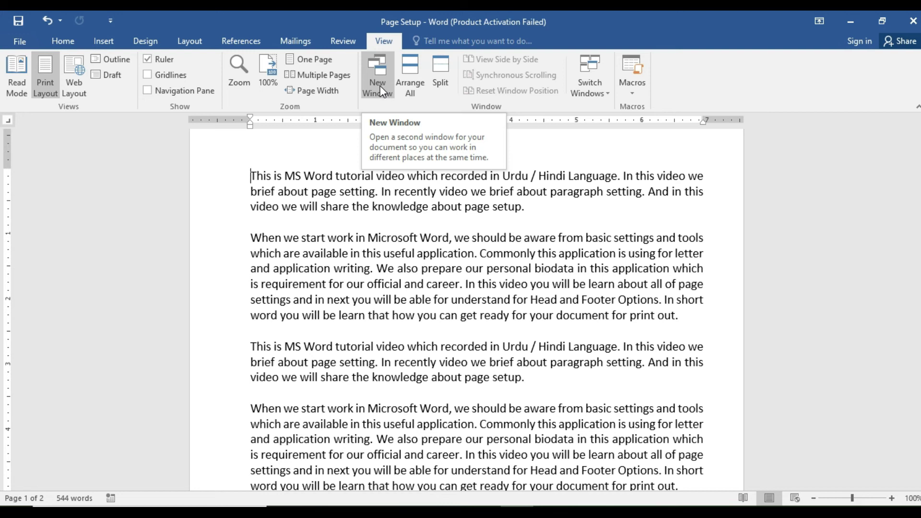
pyautogui.moveTo(250, 175); pyautogui.dragTo(319, 238)
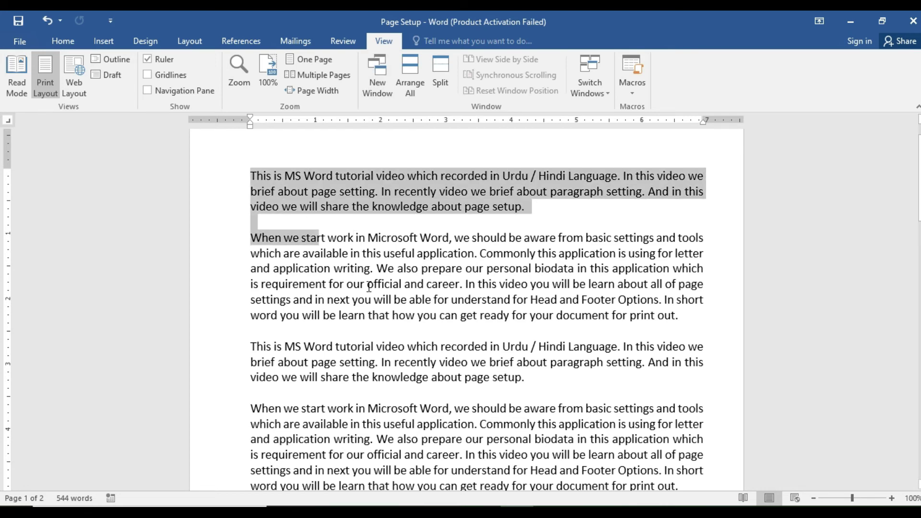
pyautogui.moveTo(369, 287); pyautogui.dragTo(676, 331)
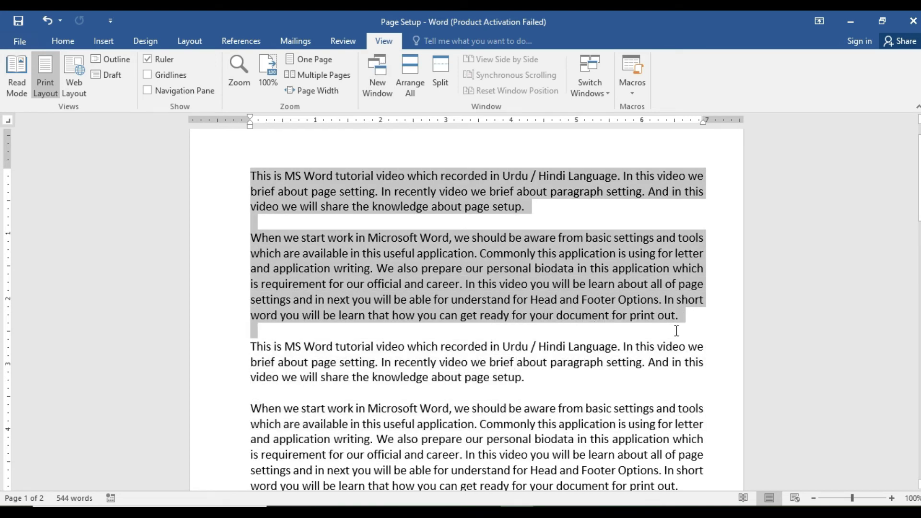
pyautogui.moveTo(676, 331); pyautogui.dragTo(689, 316)
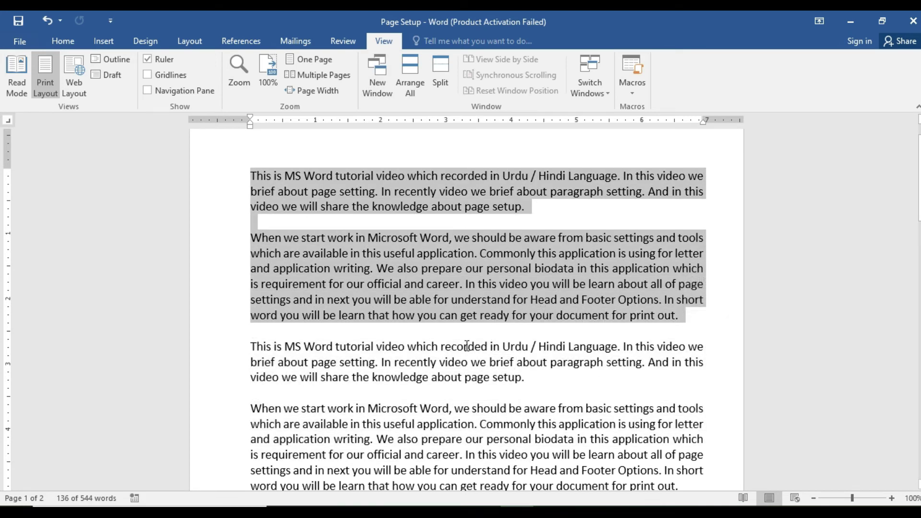
pyautogui.moveTo(247, 340)
pyautogui.mouseDown()
pyautogui.moveTo(422, 408)
pyautogui.moveTo(532, 439)
pyautogui.mouseUp()
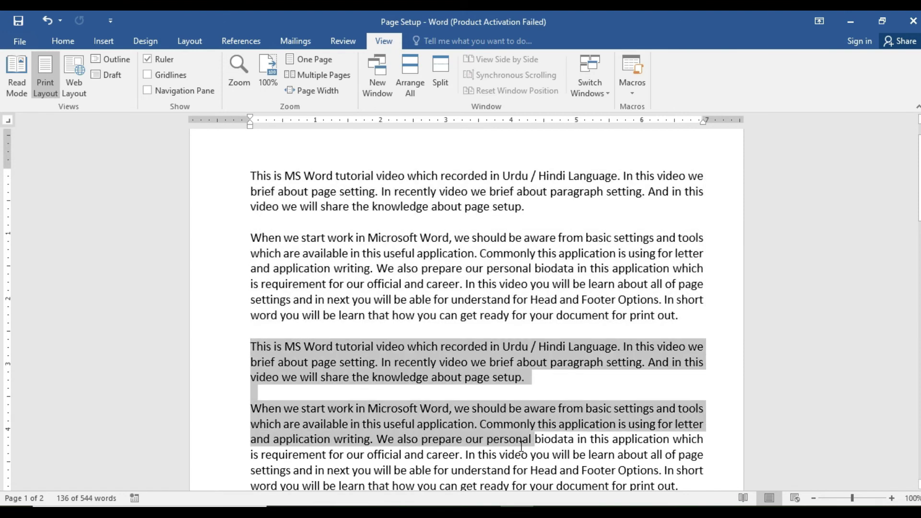
pyautogui.click(413, 331)
pyautogui.click(394, 299)
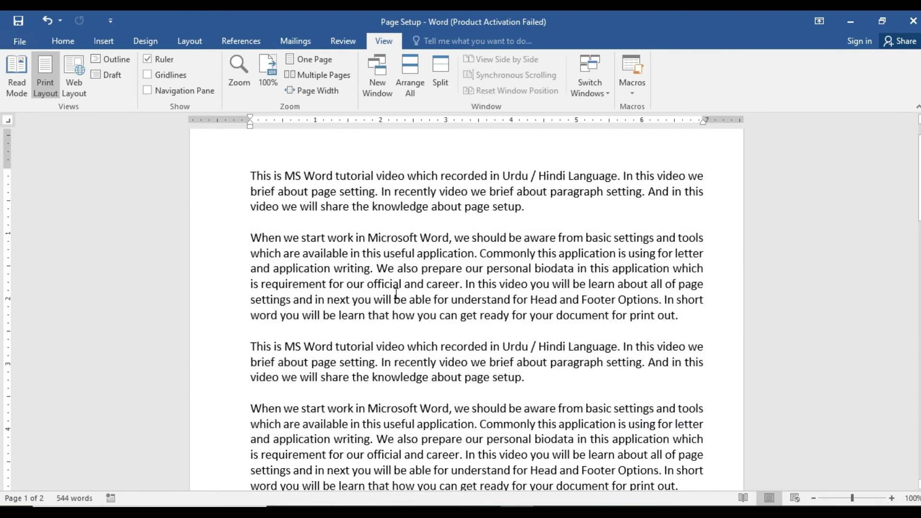
pyautogui.click(411, 389)
pyautogui.moveTo(251, 236); pyautogui.dragTo(549, 306)
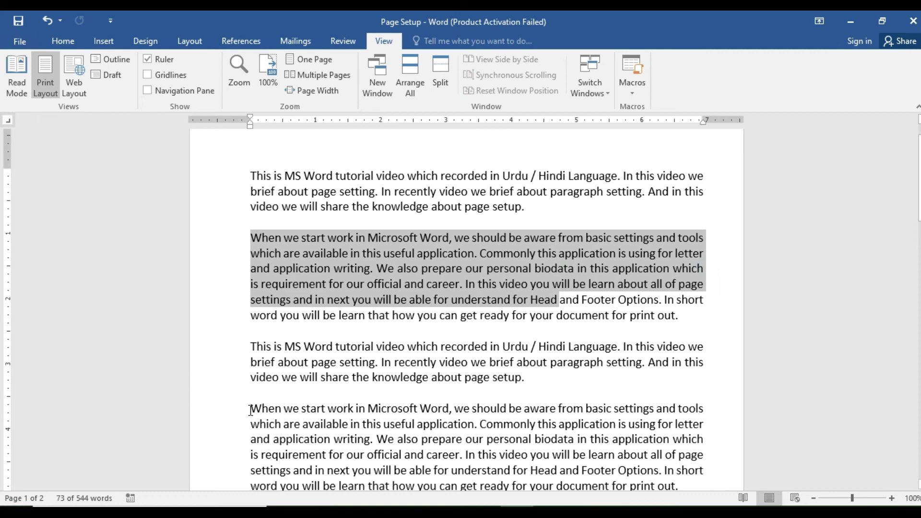
pyautogui.moveTo(250, 411); pyautogui.dragTo(505, 481)
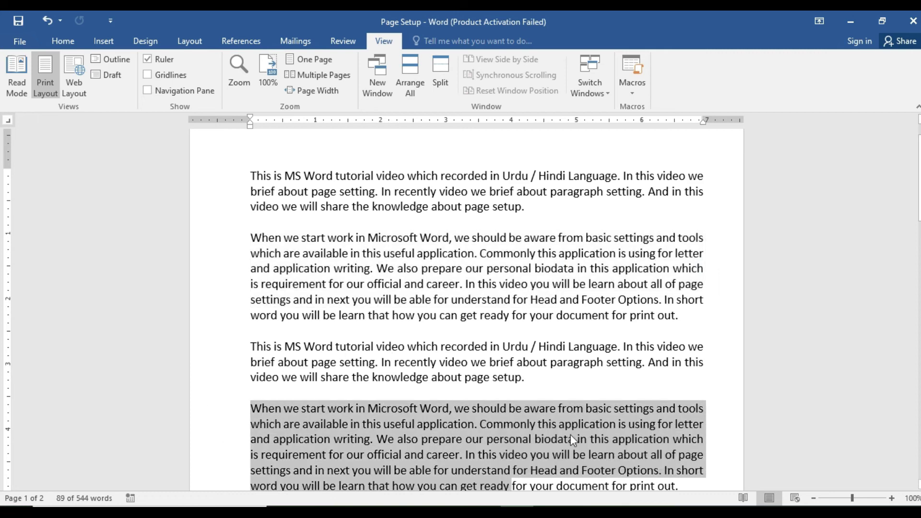
pyautogui.moveTo(351, 424); pyautogui.dragTo(459, 470)
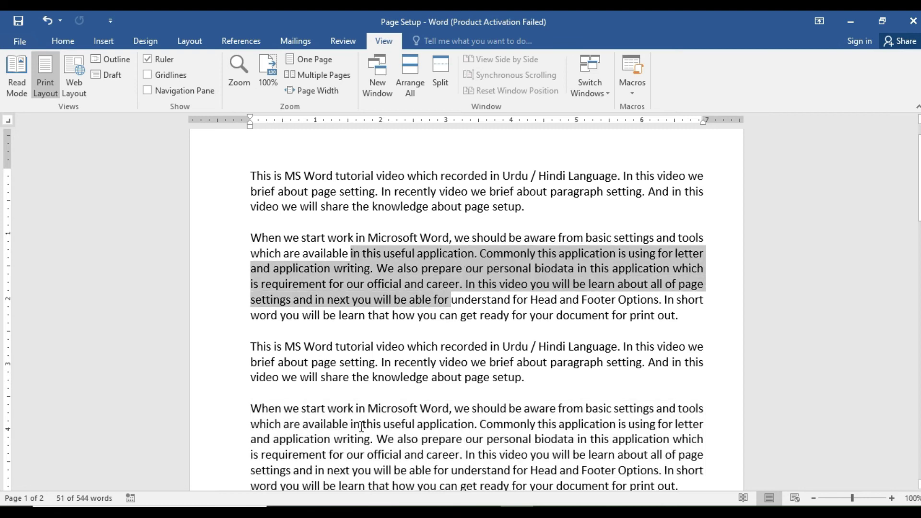
pyautogui.click(333, 255)
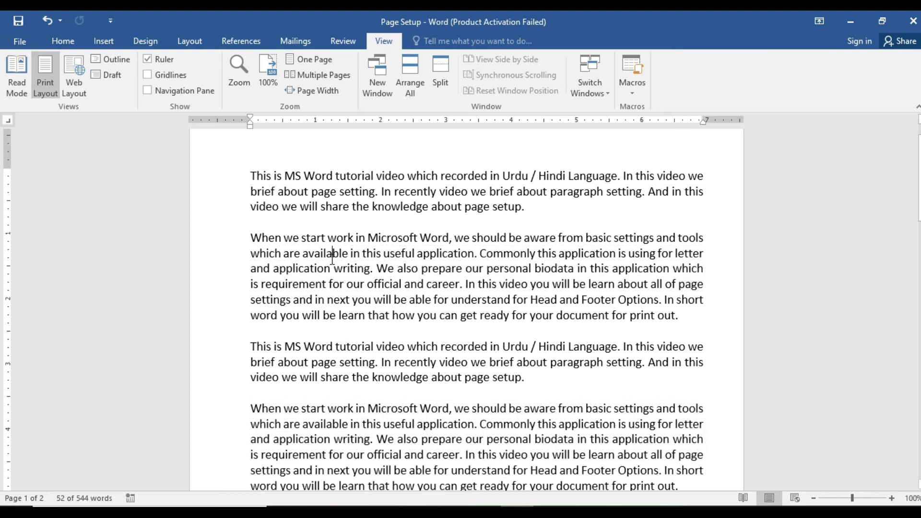
# Step: Open a New Window of Page Setup and use Arrange All to stack both windows
pyautogui.click(377, 77)
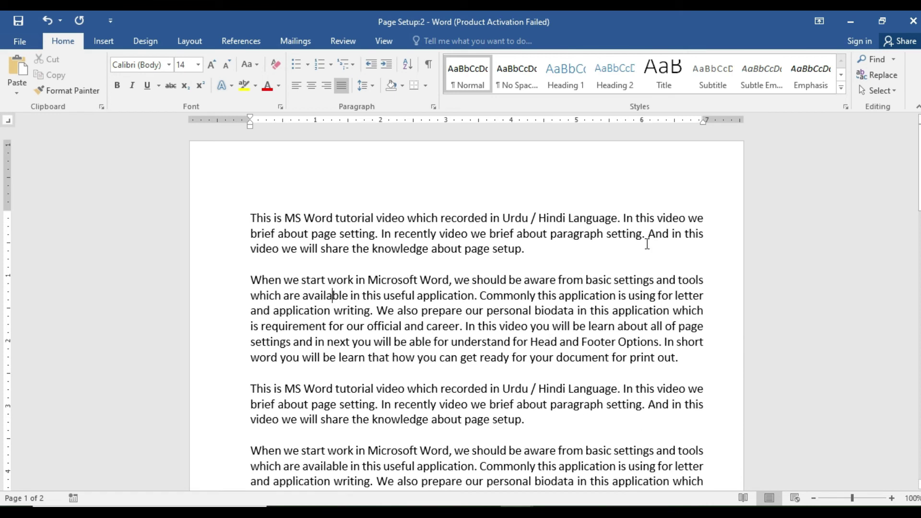
pyautogui.click(389, 45)
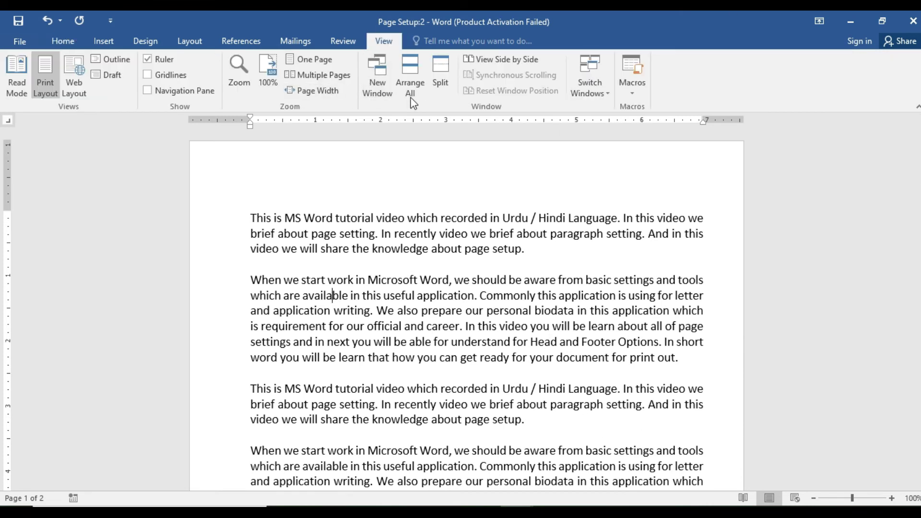
pyautogui.click(409, 70)
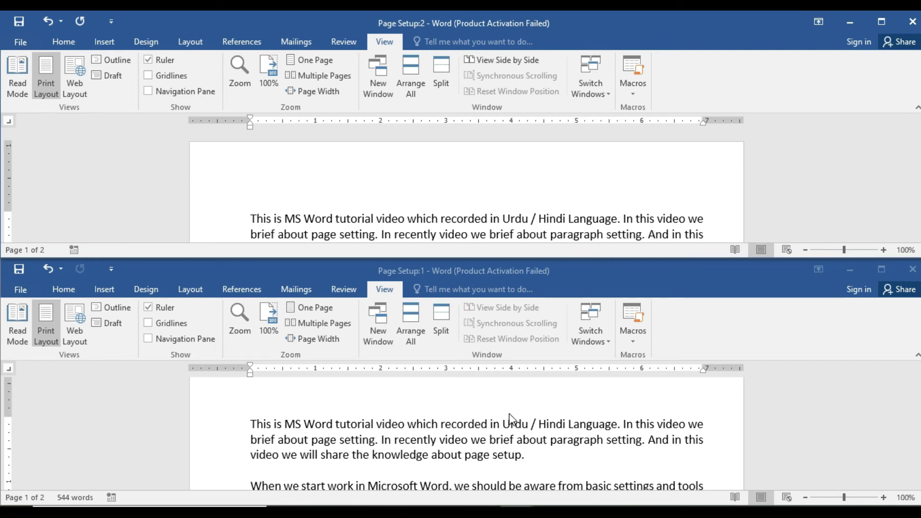
# Step: In the upper window, scroll down and select the paragraph beginning 'When we start work'
pyautogui.scroll(-2, 513, 424)
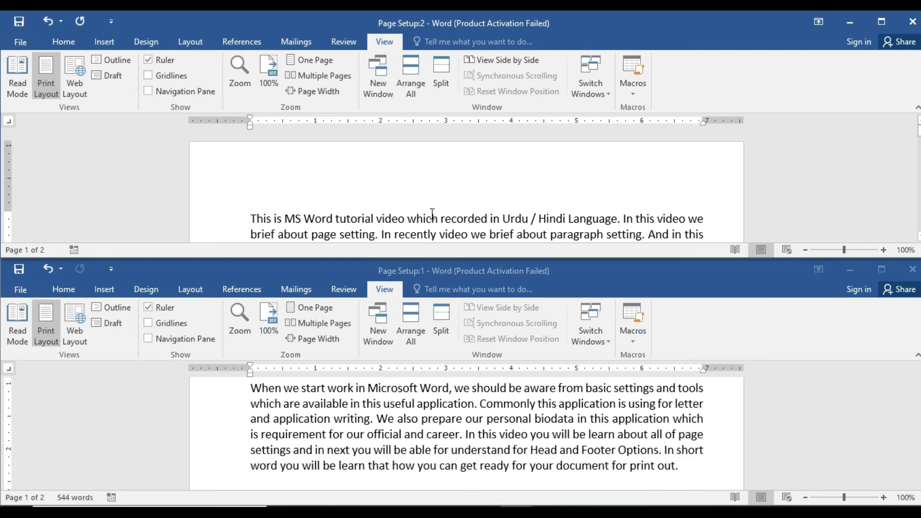
pyautogui.scroll(-2, 477, 231)
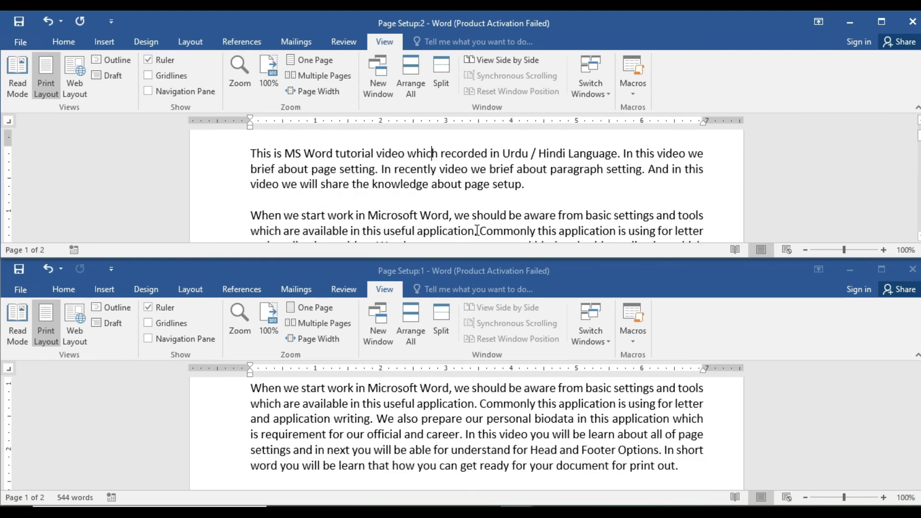
pyautogui.scroll(-2, 476, 231)
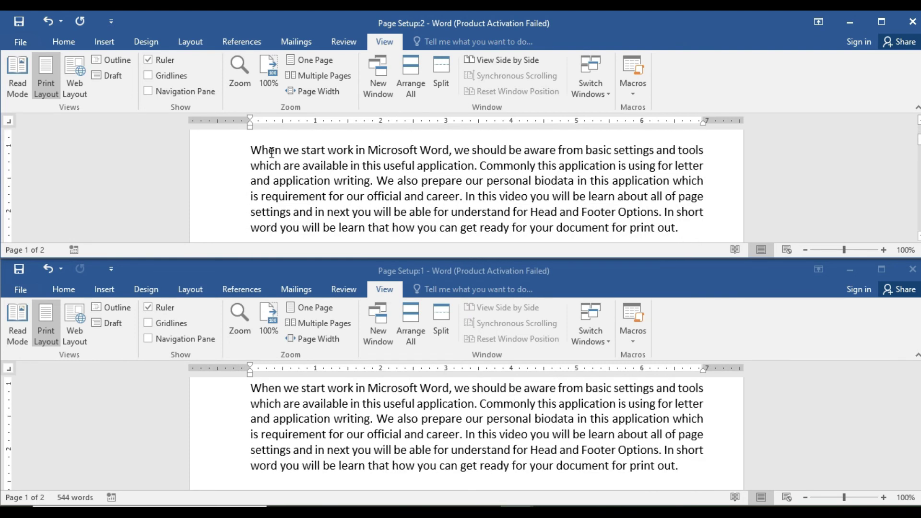
pyautogui.moveTo(252, 148)
pyautogui.mouseDown()
pyautogui.moveTo(563, 213)
pyautogui.moveTo(681, 226)
pyautogui.mouseUp()
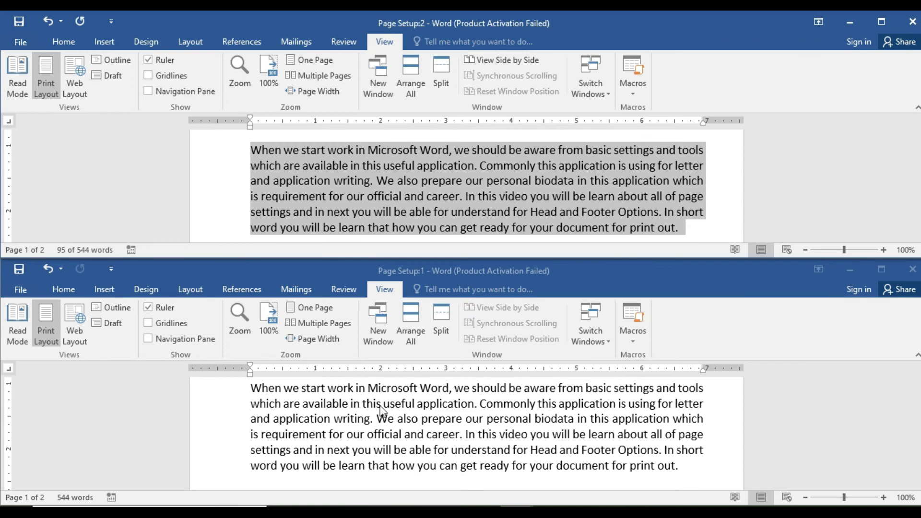
# Step: In the lower window, select the same 'When we start work' paragraph
pyautogui.click(358, 406)
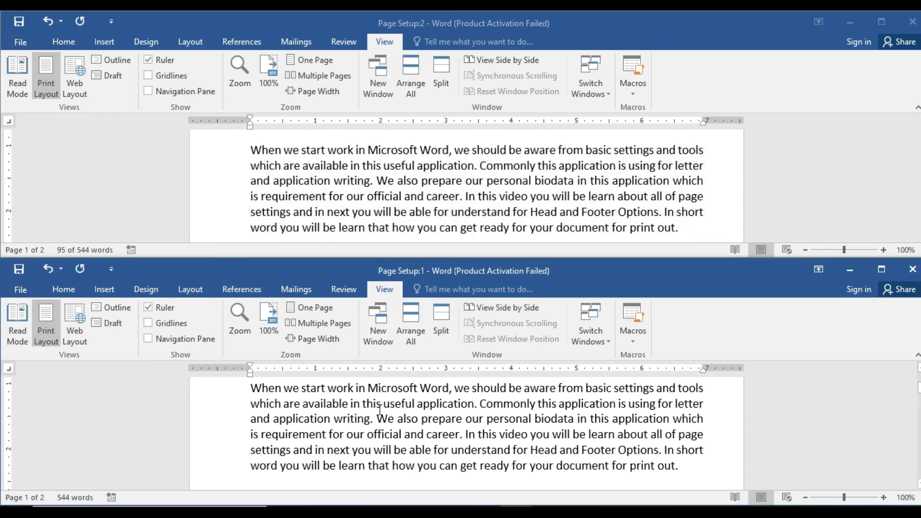
pyautogui.scroll(-1, 361, 405)
pyautogui.scroll(1, 361, 405)
pyautogui.moveTo(249, 386)
pyautogui.mouseDown()
pyautogui.moveTo(635, 461)
pyautogui.moveTo(731, 467)
pyautogui.mouseUp()
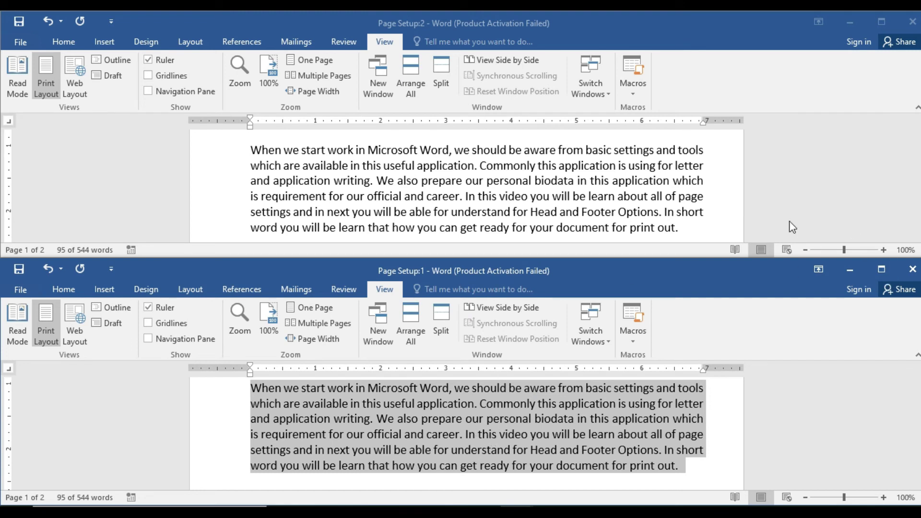
# Step: Close the Page Setup:2 window and maximize the remaining Page Setup window
pyautogui.click(912, 272)
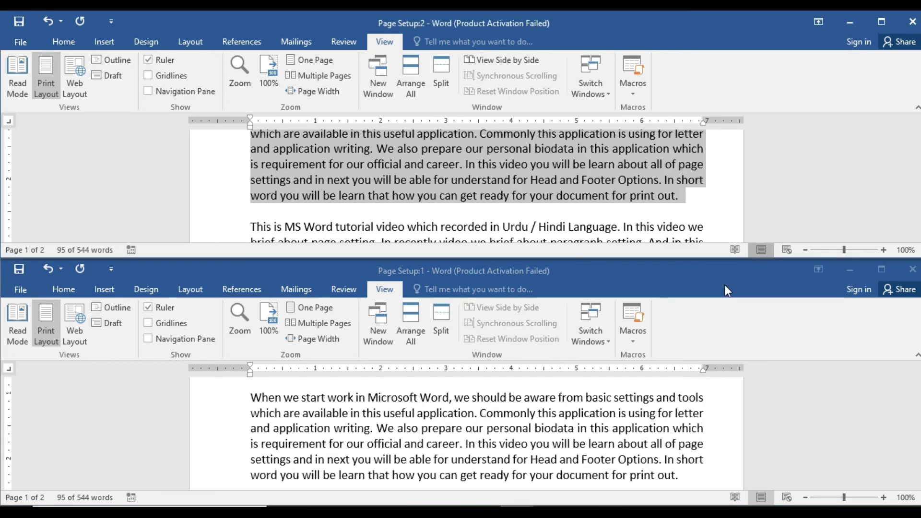
pyautogui.click(913, 22)
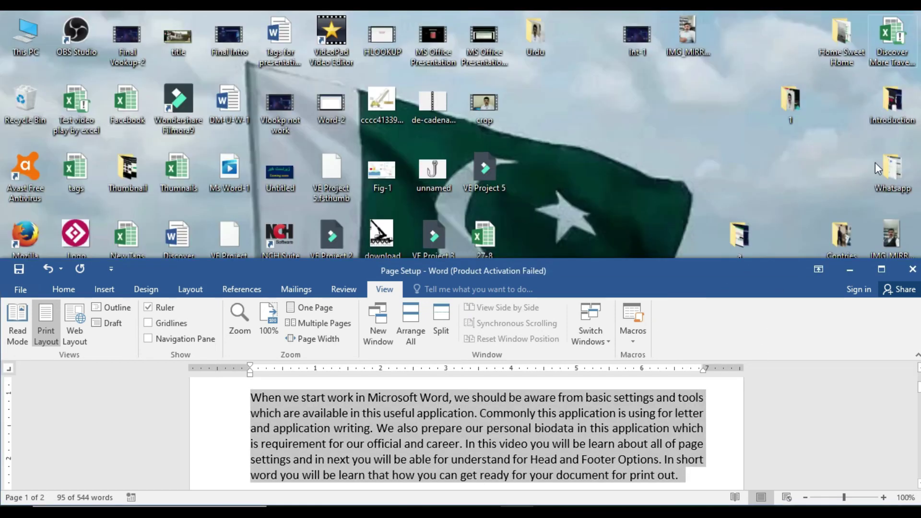
pyautogui.click(885, 270)
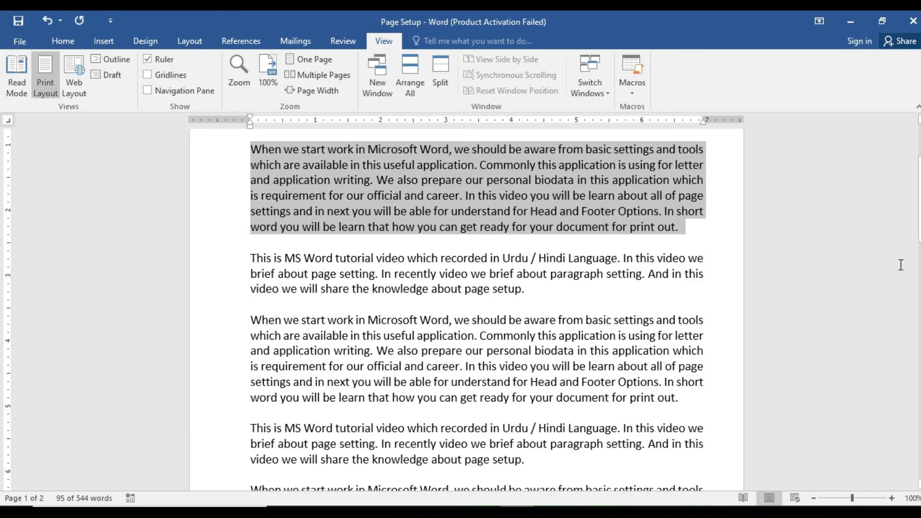
# Step: Clear the selection and place the insertion point between the first two paragraphs
pyautogui.click(464, 259)
pyautogui.scroll(3, 480, 278)
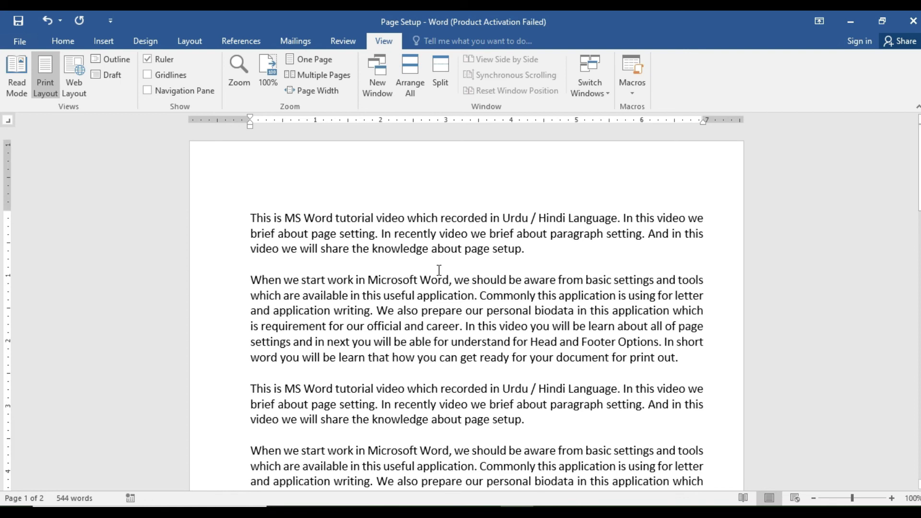
pyautogui.click(234, 218)
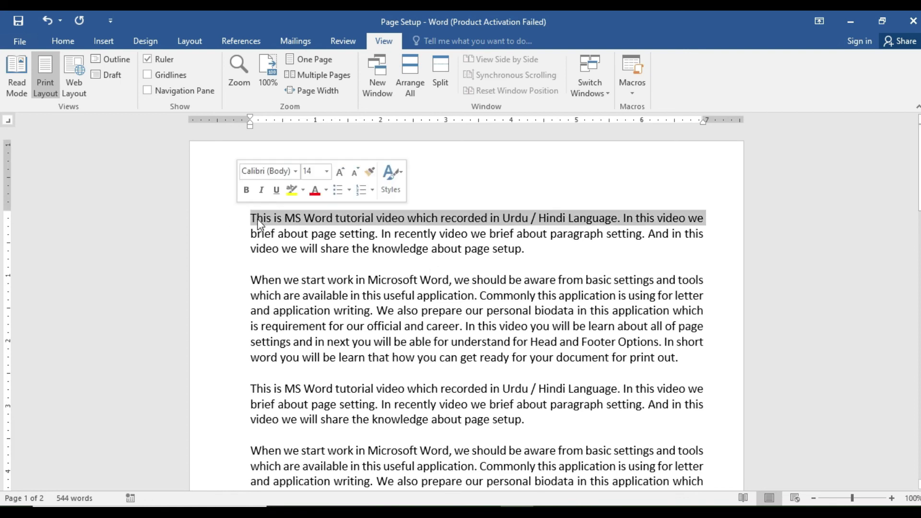
pyautogui.click(358, 267)
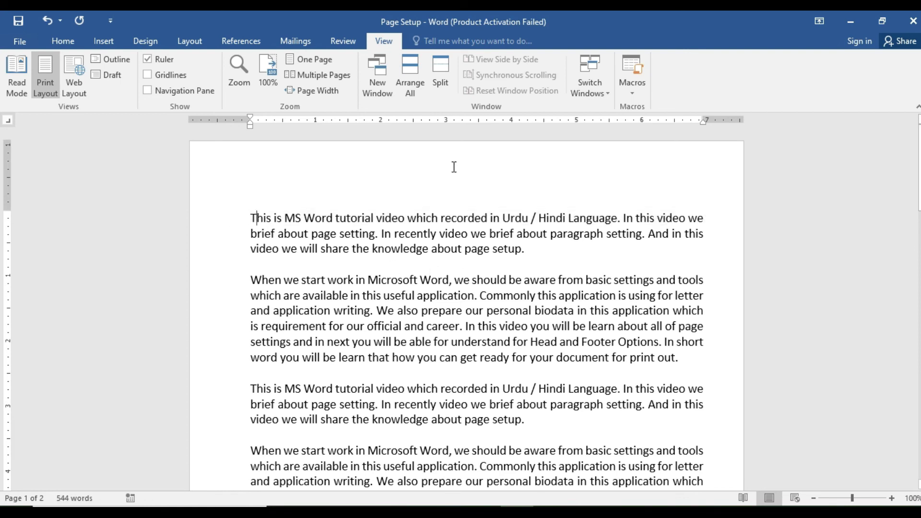
pyautogui.click(249, 217)
pyautogui.scroll(-2, 407, 205)
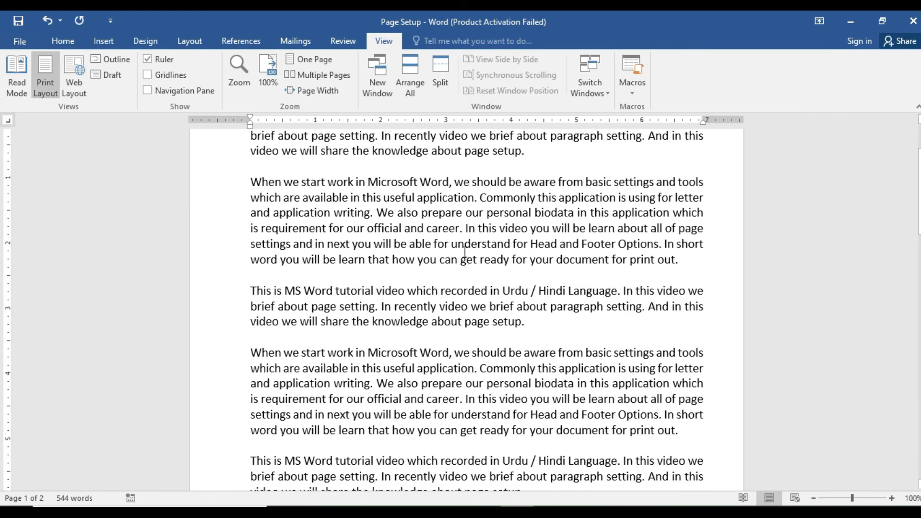
pyautogui.scroll(2, 464, 252)
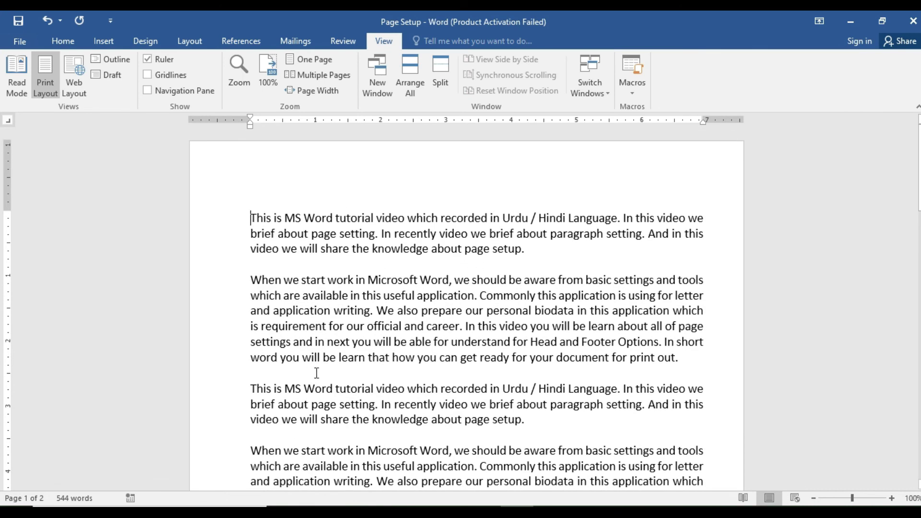
pyautogui.click(275, 376)
# Step: Split the document and drag the split bar up, leaving an upper pane of about three lines
pyautogui.click(445, 77)
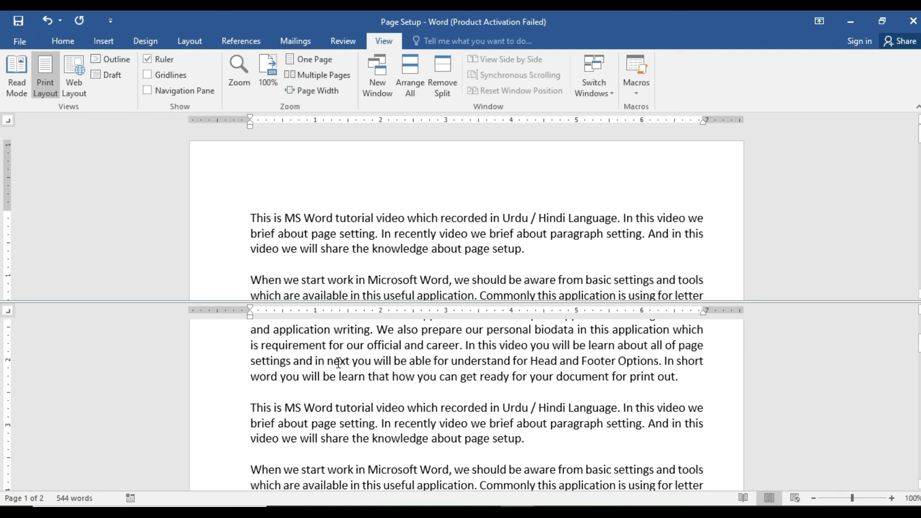
pyautogui.scroll(-2, 378, 249)
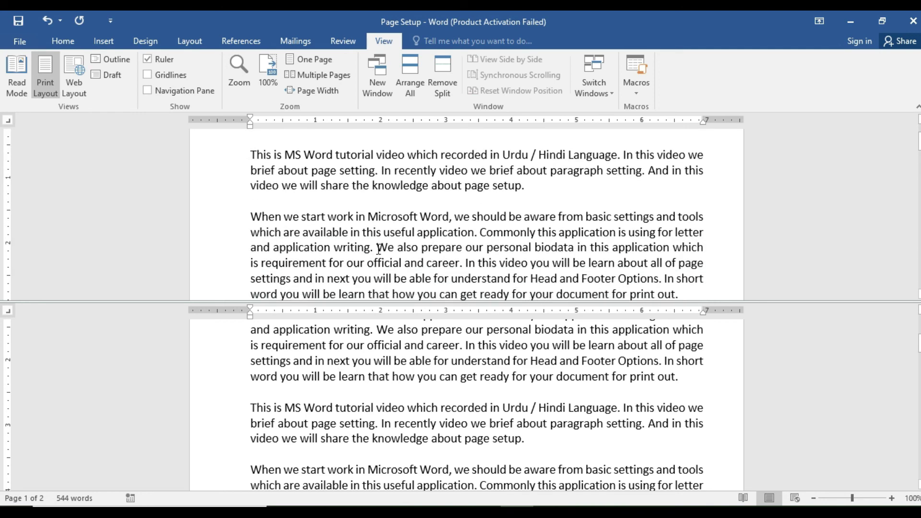
pyautogui.scroll(1, 378, 248)
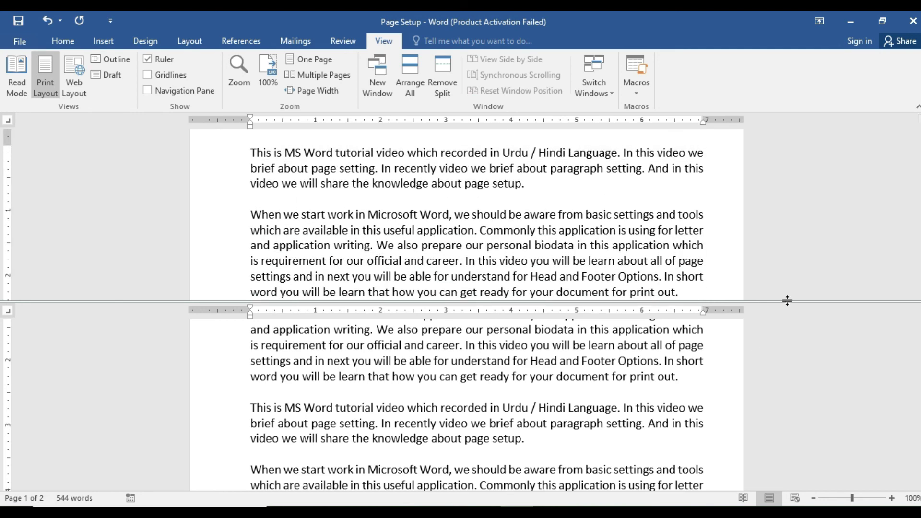
pyautogui.moveTo(787, 301); pyautogui.dragTo(787, 313)
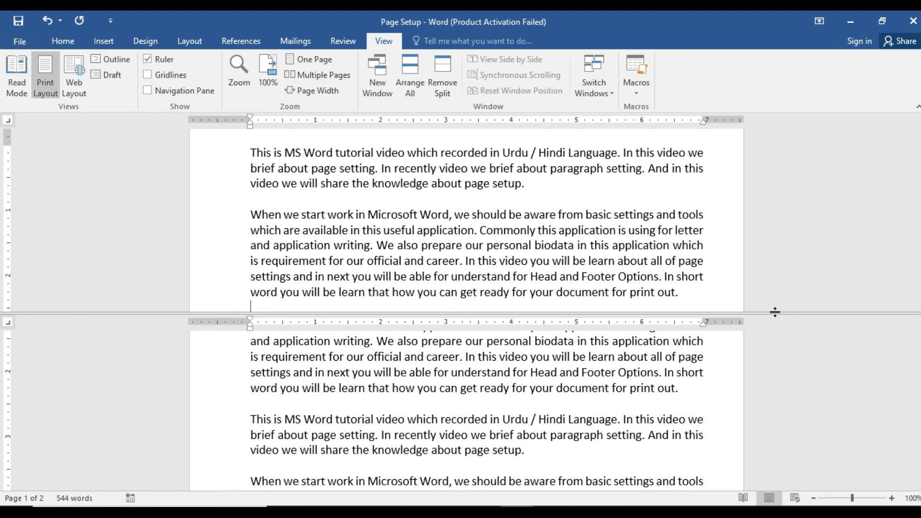
pyautogui.moveTo(774, 313); pyautogui.dragTo(753, 204)
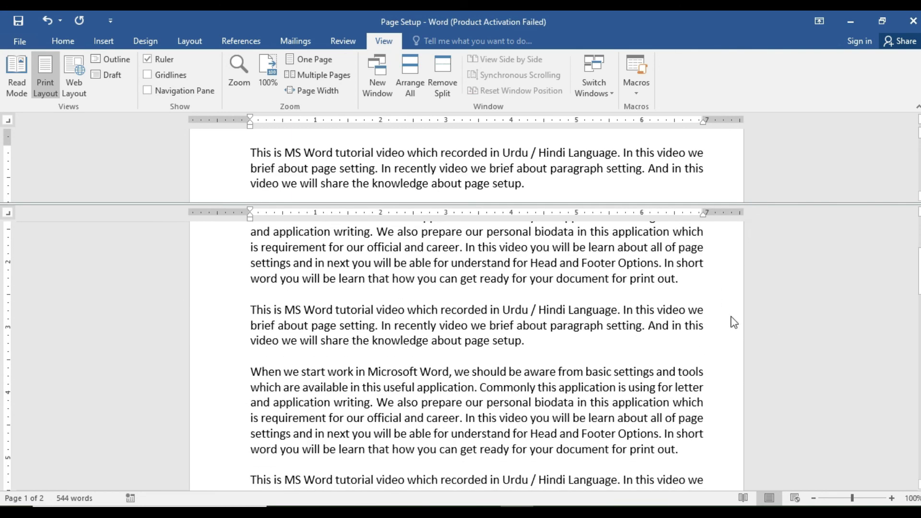
# Step: Select the whole first paragraph in the lower pane
pyautogui.scroll(3, 330, 316)
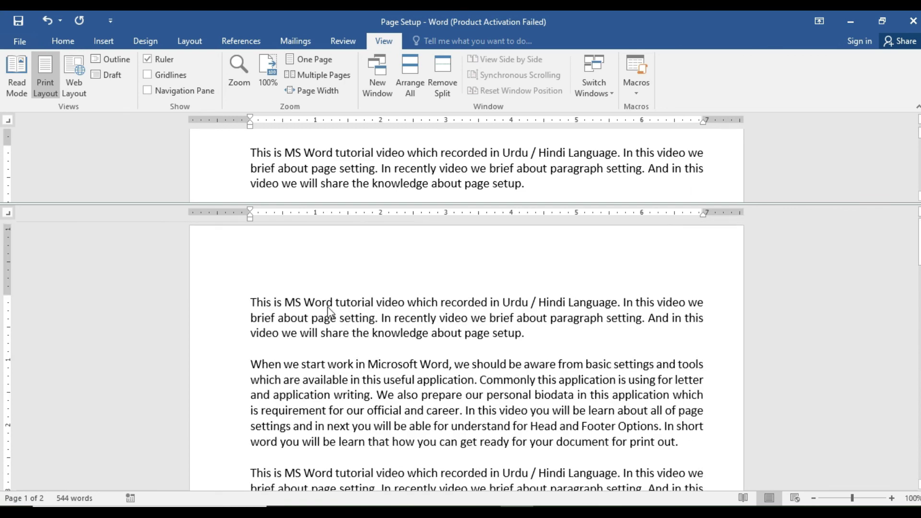
pyautogui.scroll(-3, 343, 322)
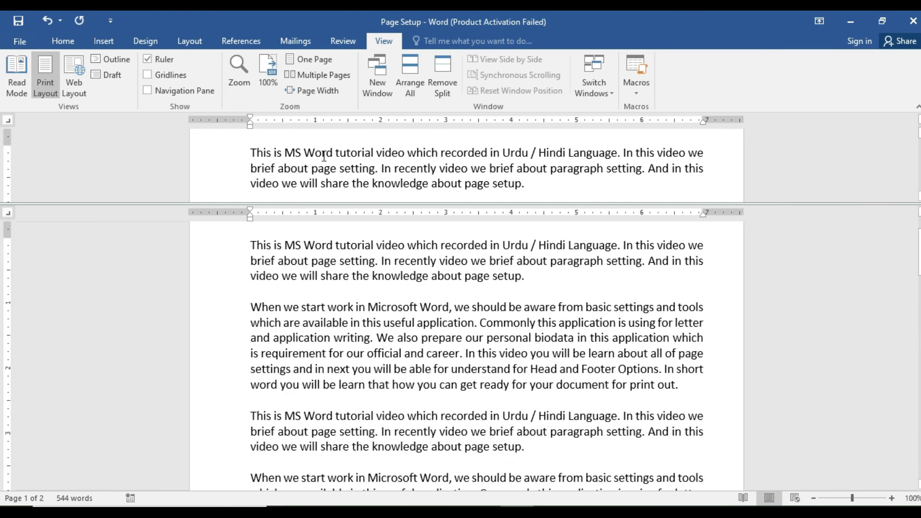
pyautogui.click(249, 242)
pyautogui.moveTo(250, 245); pyautogui.dragTo(531, 276)
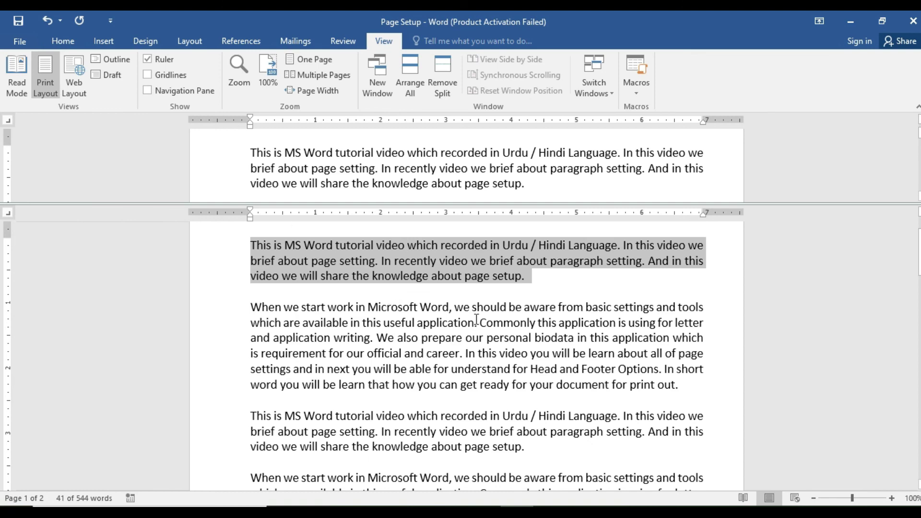
# Step: Remove the split, then place the insertion point inside the word 'setting'
pyautogui.click(444, 72)
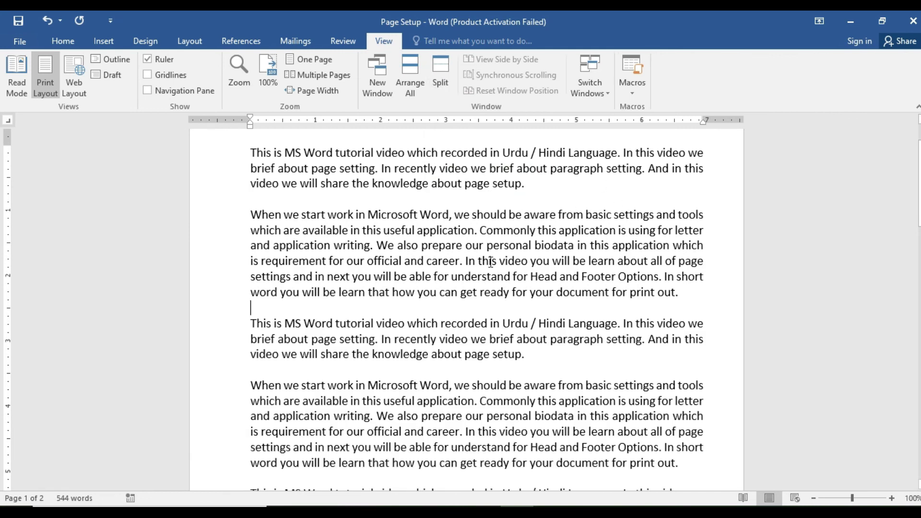
pyautogui.scroll(2, 490, 263)
pyautogui.click(607, 378)
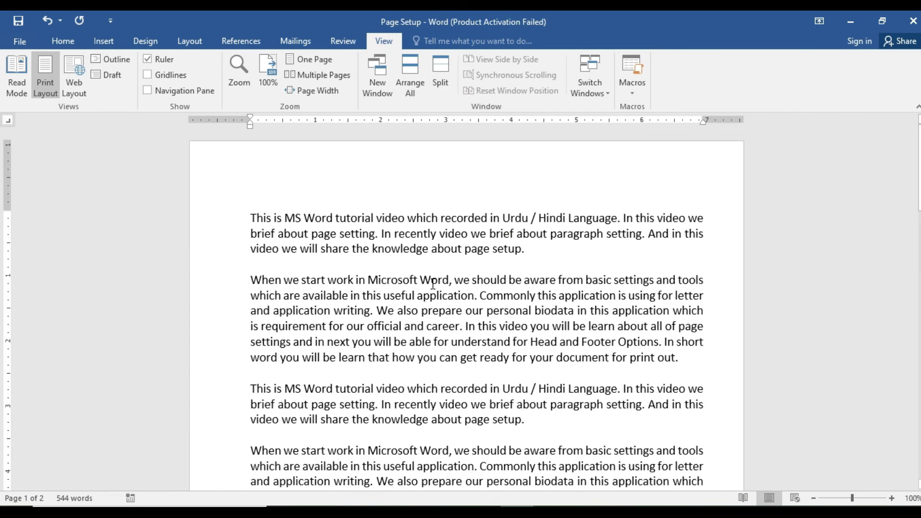
pyautogui.click(247, 217)
pyautogui.click(343, 233)
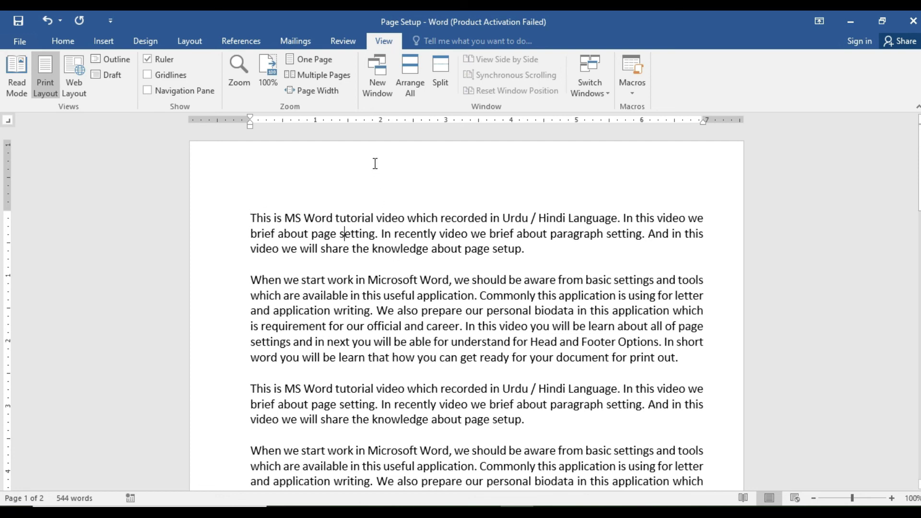